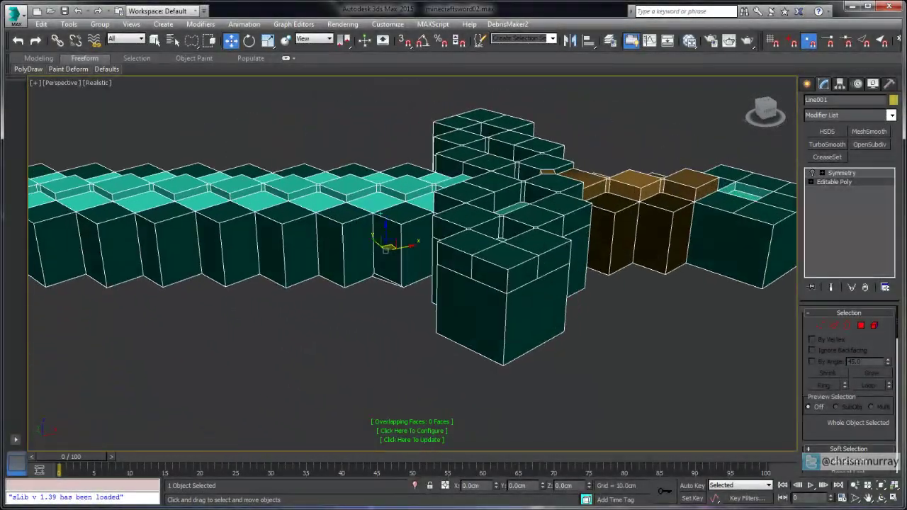
Examine the finished sword model from several angles and show the settings of its Symmetry modifier.
{"action": "middle_click_drag", "start_coordinate": [381, 214], "coordinate": [177, 214], "text": "alt"}
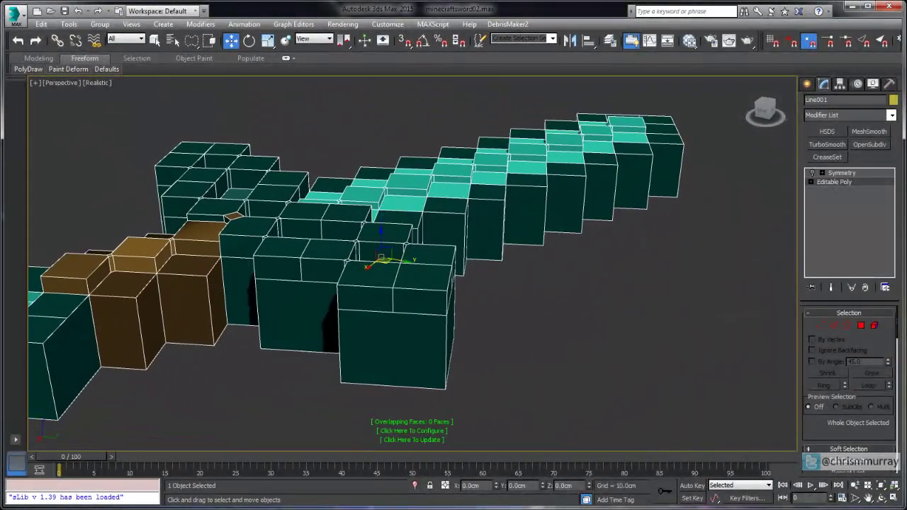
{"action": "left_click", "coordinate": [841, 173]}
{"action": "middle_click_drag", "start_coordinate": [396, 233], "coordinate": [438, 255], "text": "alt"}
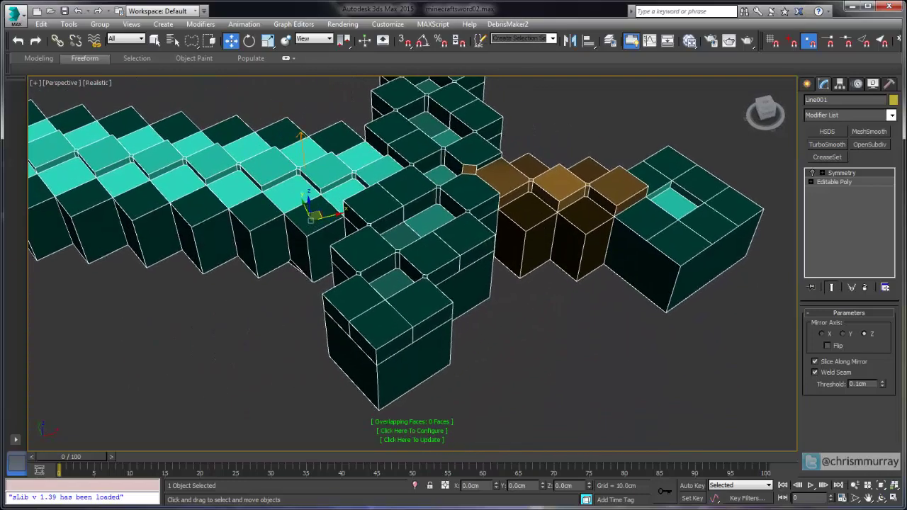
{"action": "middle_click_drag", "start_coordinate": [453, 270], "coordinate": [379, 276], "text": "alt"}
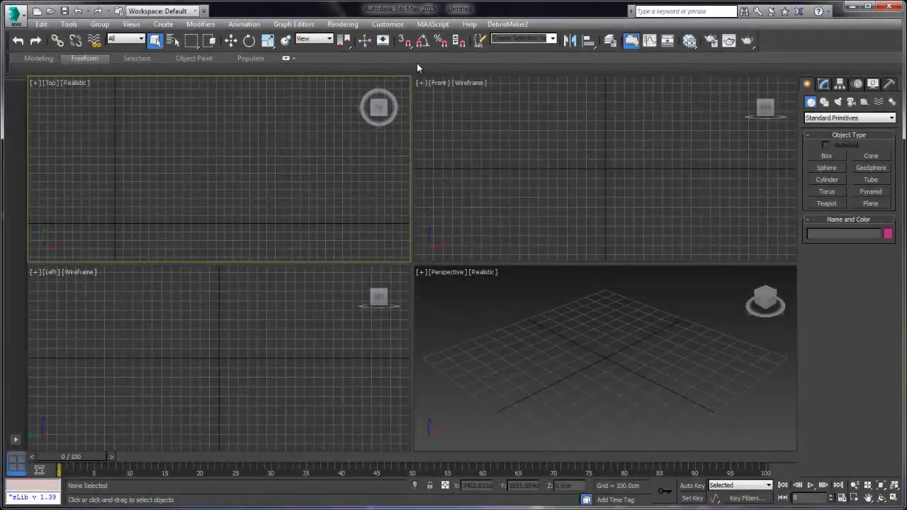
Turn on snapping to grid points and draw a 70 by 70 cm plane in the Perspective view with one corner at the origin.
{"action": "left_click", "coordinate": [404, 40]}
{"action": "right_click", "coordinate": [403, 41]}
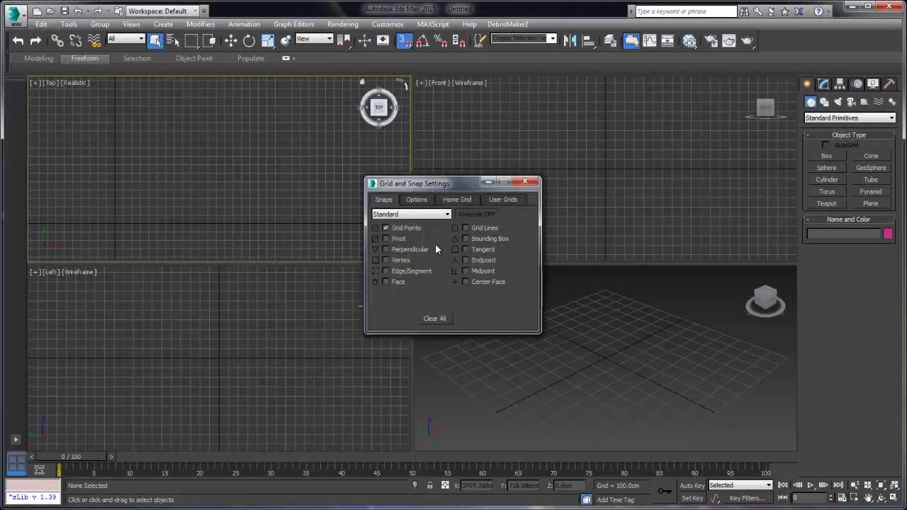
{"action": "left_click", "coordinate": [525, 182]}
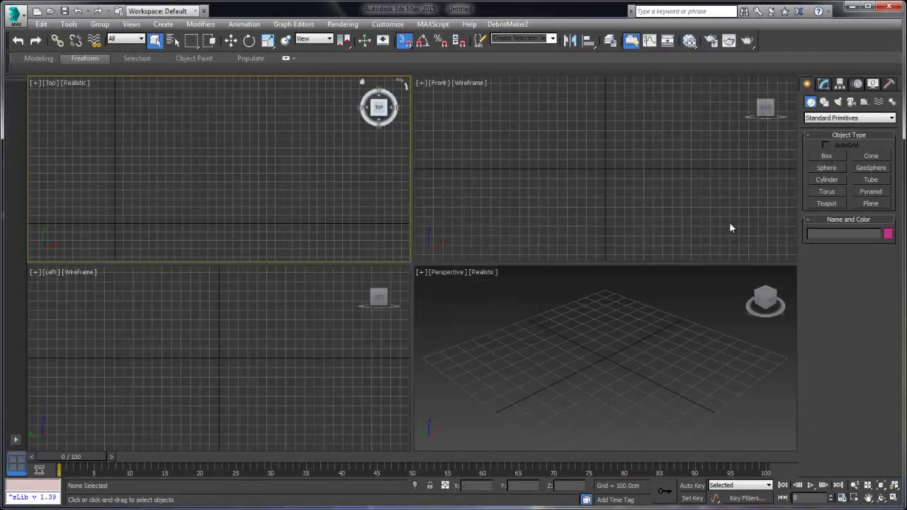
{"action": "left_click", "coordinate": [875, 203]}
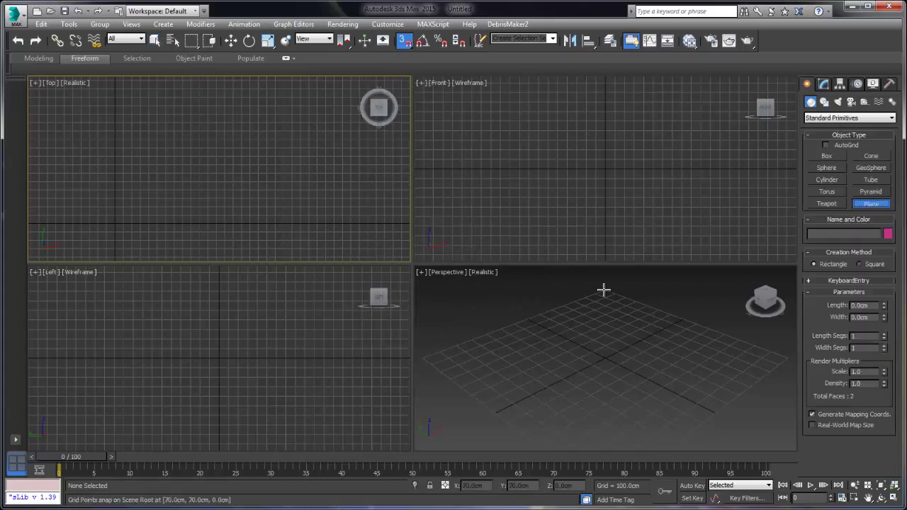
{"action": "left_click_drag", "start_coordinate": [603, 288], "coordinate": [603, 359]}
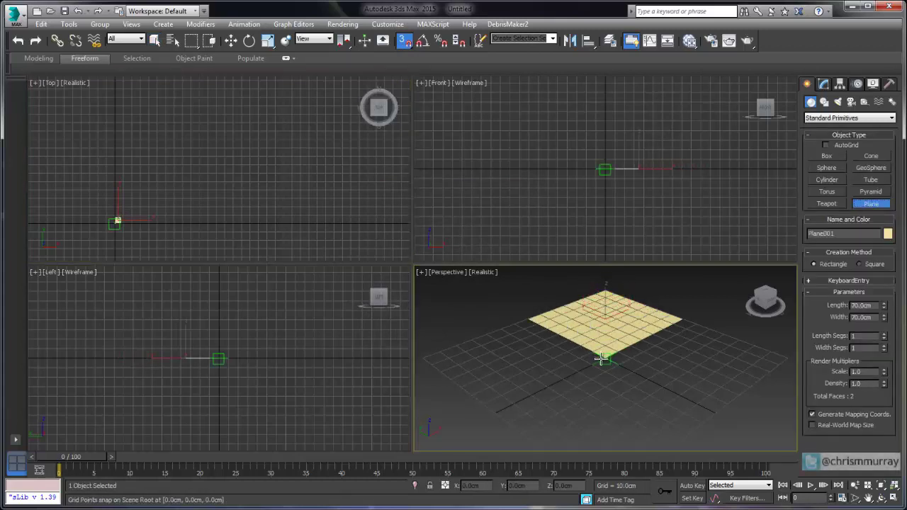
Frame the plane in the Top view and maximize that viewport.
{"action": "left_click", "coordinate": [215, 190]}
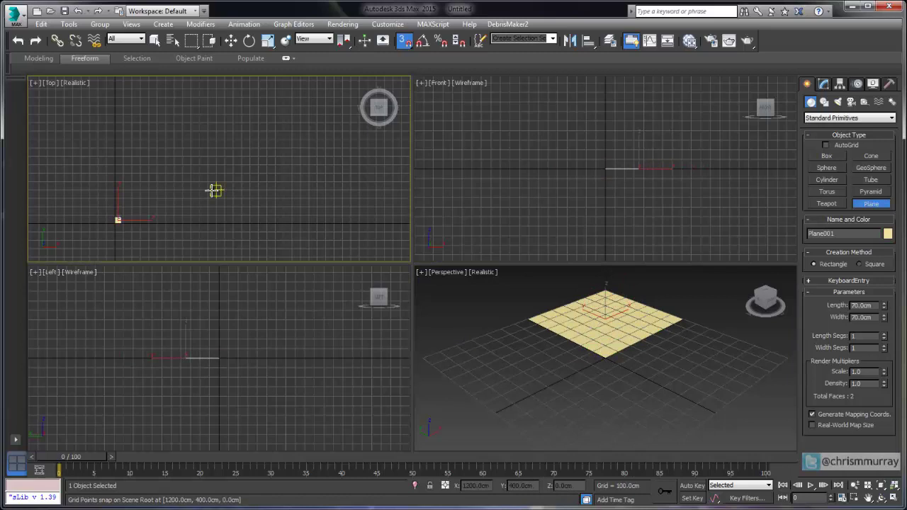
{"action": "key", "text": "z"}
{"action": "middle_click_drag", "start_coordinate": [225, 190], "coordinate": [213, 174]}
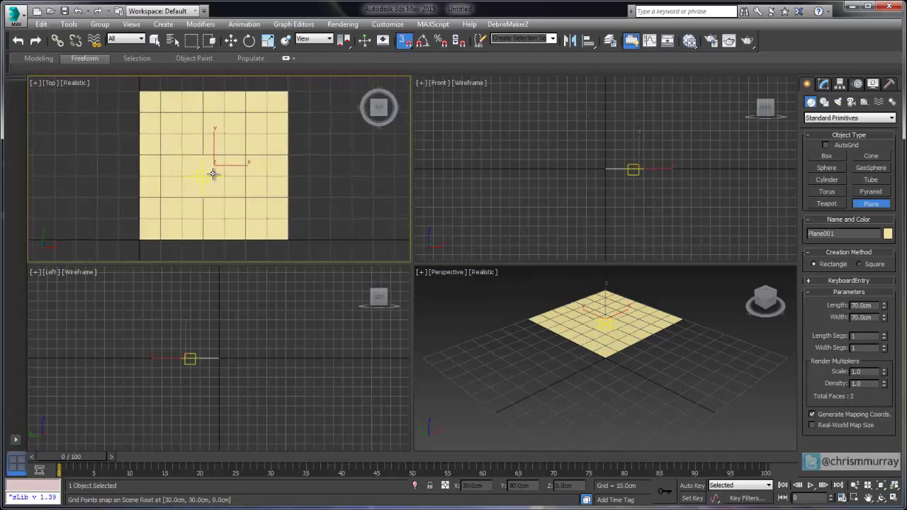
{"action": "key", "text": "alt+w"}
{"action": "scroll", "coordinate": [471, 287], "scroll_direction": "down", "scroll_amount": 5}
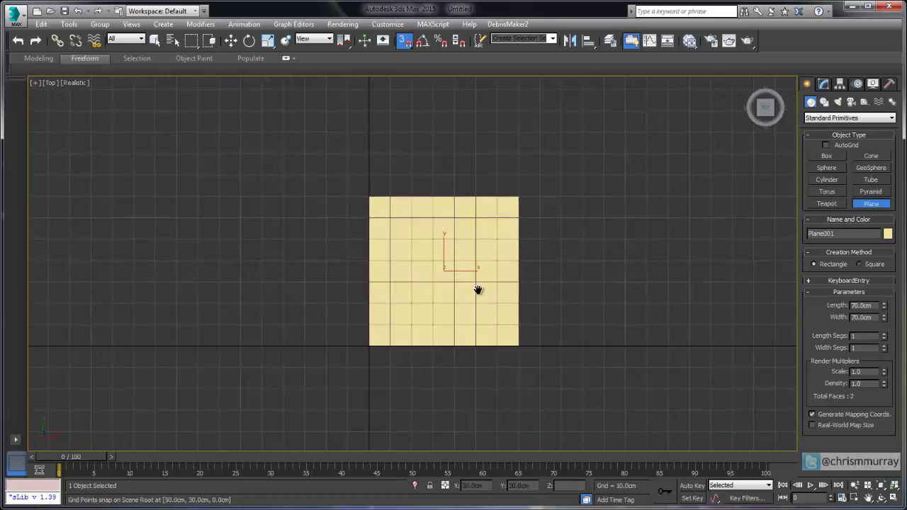
{"action": "middle_click_drag", "start_coordinate": [485, 295], "coordinate": [462, 300]}
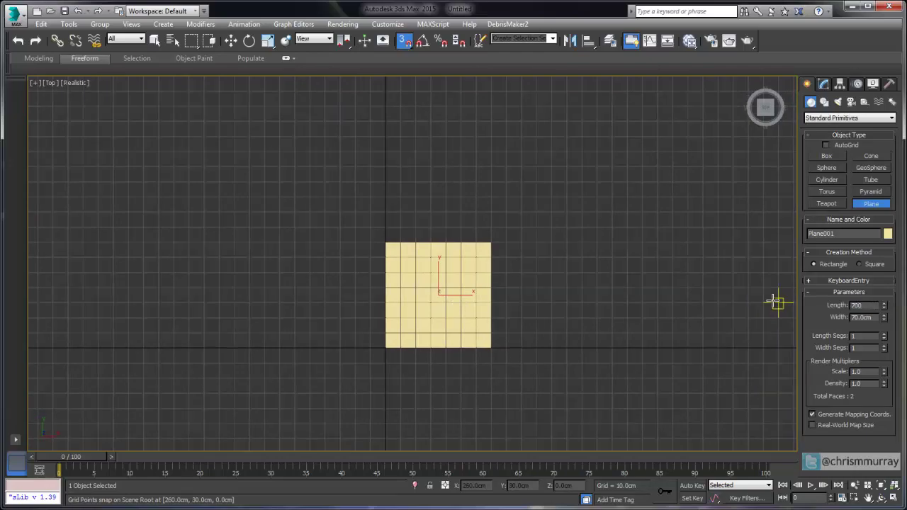
Set the plane's length and width to 700 cm.
{"action": "key", "text": "Tab"}
{"action": "type", "text": "700"}
{"action": "key", "text": "Return"}
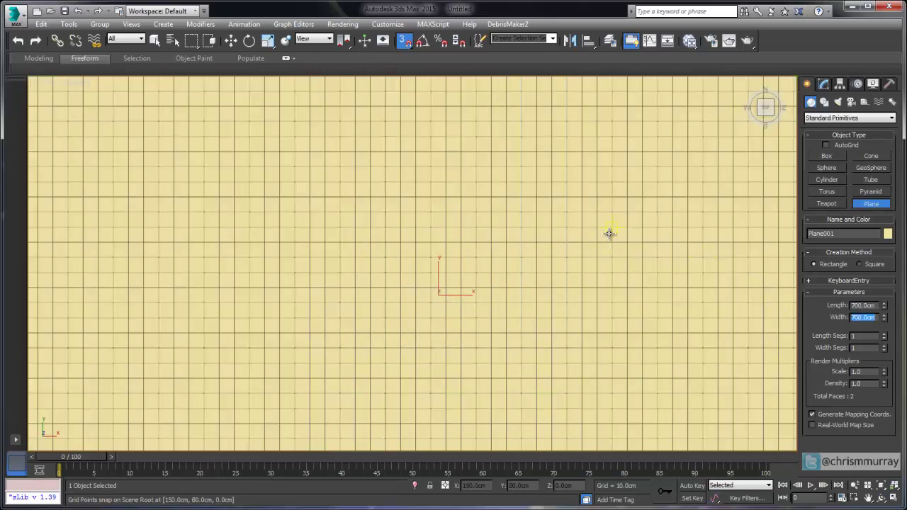
{"action": "scroll", "coordinate": [472, 255], "scroll_direction": "down", "scroll_amount": 6}
{"action": "scroll", "coordinate": [453, 263], "scroll_direction": "up", "scroll_amount": 3}
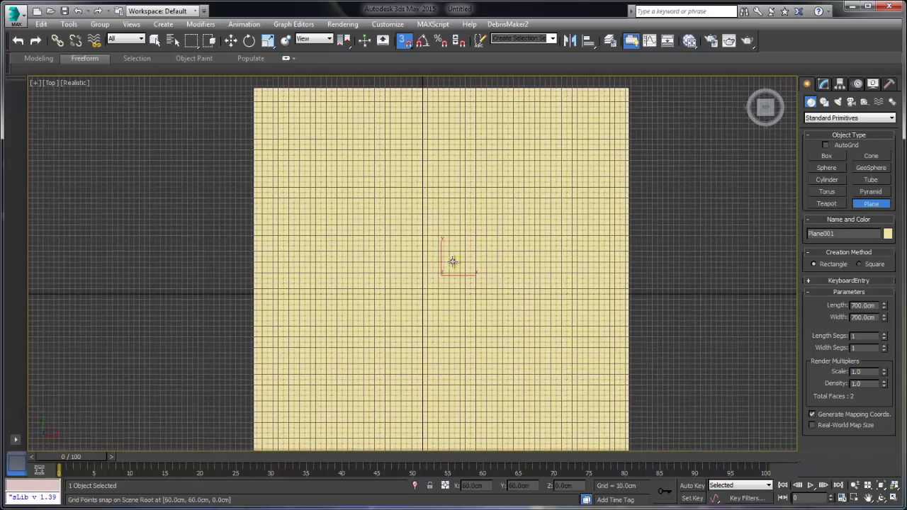
Set the plane's length and width back to 70 cm.
{"action": "double_click", "coordinate": [864, 306]}
{"action": "type", "text": "70"}
{"action": "key", "text": "Return"}
{"action": "type", "text": "70"}
{"action": "key", "text": "Return"}
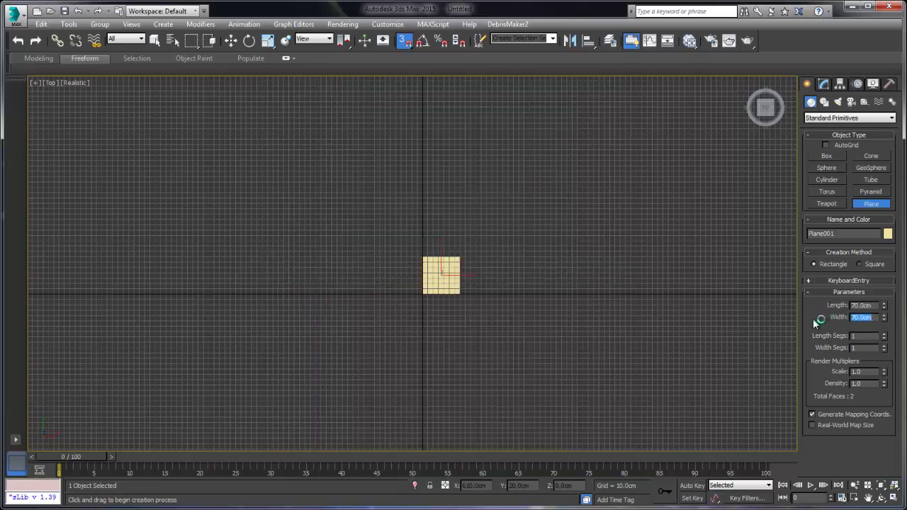
Examine how the plane covers the grid squares in the Top view.
{"action": "scroll", "coordinate": [491, 279], "scroll_direction": "up", "scroll_amount": 4}
{"action": "middle_click_drag", "start_coordinate": [487, 272], "coordinate": [433, 234]}
{"action": "scroll", "coordinate": [453, 266], "scroll_direction": "up", "scroll_amount": 2}
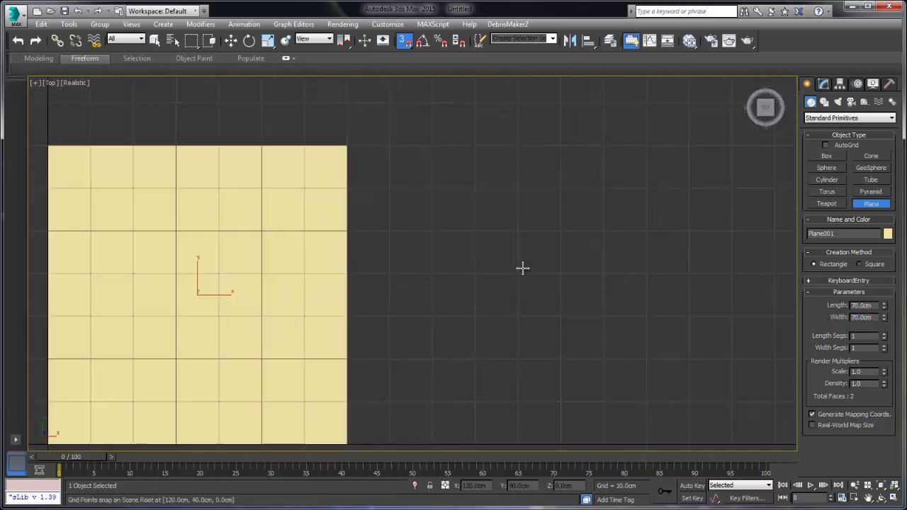
{"action": "middle_click_drag", "start_coordinate": [343, 287], "coordinate": [581, 292]}
{"action": "scroll", "coordinate": [369, 273], "scroll_direction": "up", "scroll_amount": 1}
{"action": "scroll", "coordinate": [481, 304], "scroll_direction": "up", "scroll_amount": 1}
{"action": "scroll", "coordinate": [581, 292], "scroll_direction": "down", "scroll_amount": 2}
{"action": "middle_click_drag", "start_coordinate": [577, 291], "coordinate": [518, 290]}
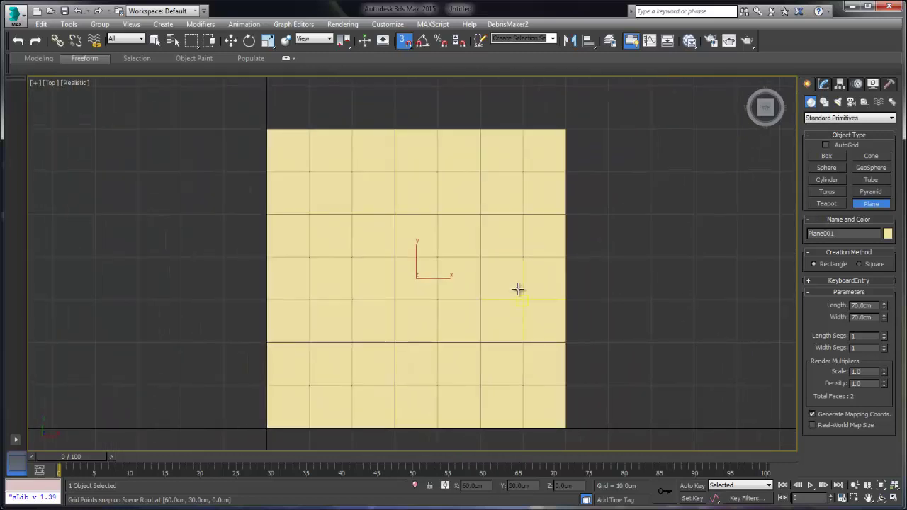
{"action": "scroll", "coordinate": [480, 310], "scroll_direction": "down", "scroll_amount": 2}
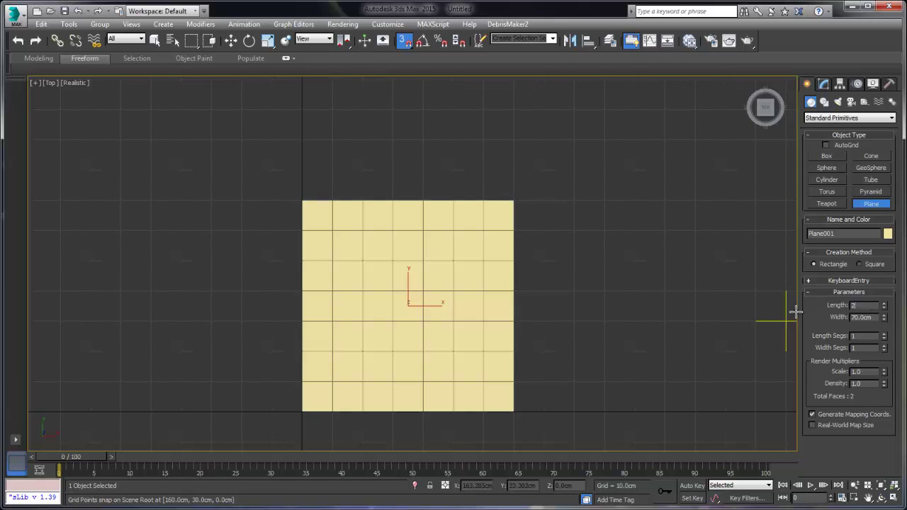
Enlarge the plane to a length and width of 200 cm.
{"action": "key", "text": "Tab"}
{"action": "type", "text": "200"}
{"action": "key", "text": "Return"}
{"action": "scroll", "coordinate": [514, 227], "scroll_direction": "down", "scroll_amount": 5}
{"action": "scroll", "coordinate": [493, 232], "scroll_direction": "up", "scroll_amount": 2}
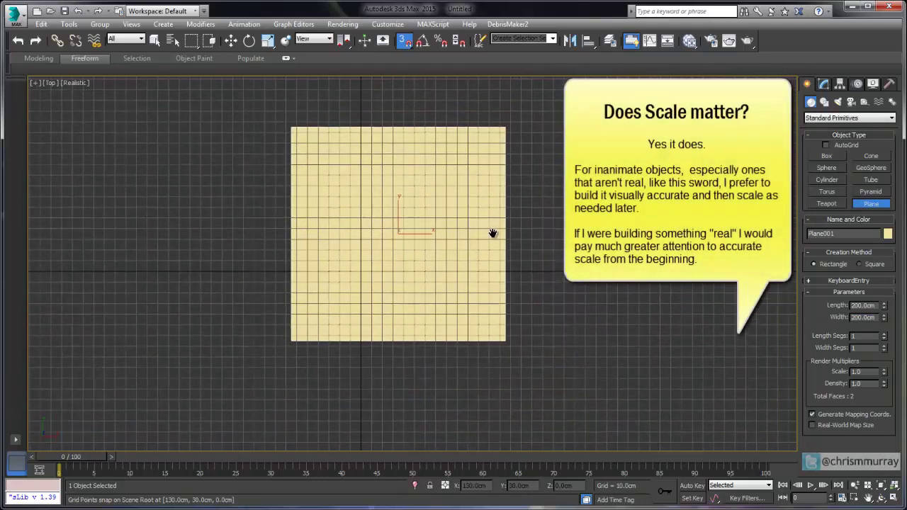
{"action": "scroll", "coordinate": [391, 273], "scroll_direction": "down", "scroll_amount": 2}
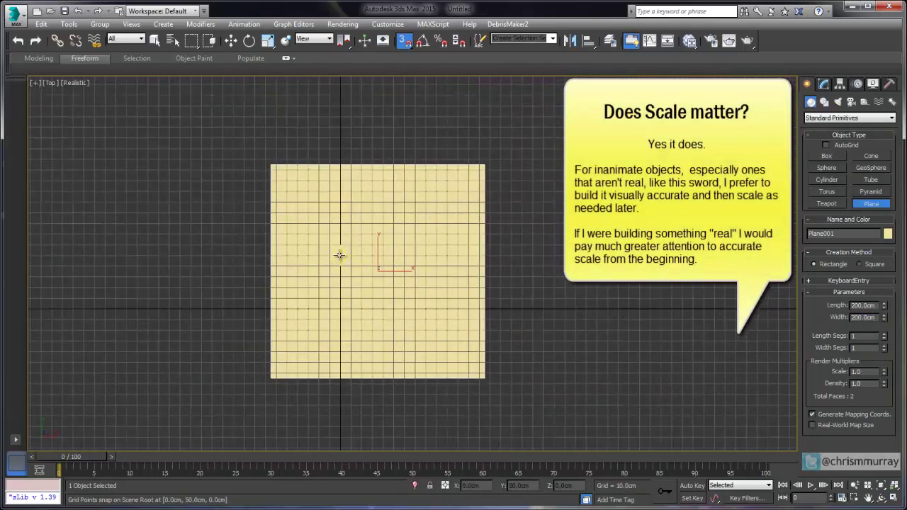
Centre the plane on the world origin by setting its absolute X and Y position to 0 cm.
{"action": "right_click", "coordinate": [231, 41]}
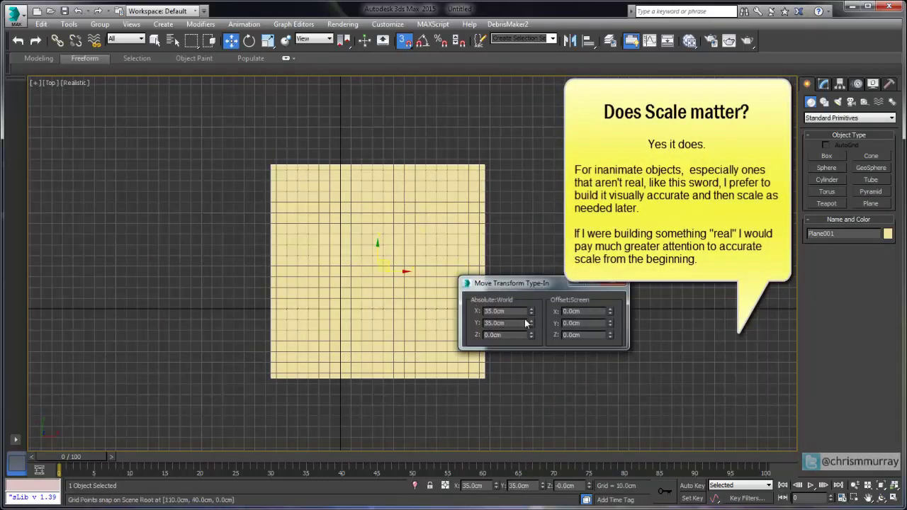
{"action": "right_click", "coordinate": [531, 312]}
{"action": "right_click", "coordinate": [532, 323]}
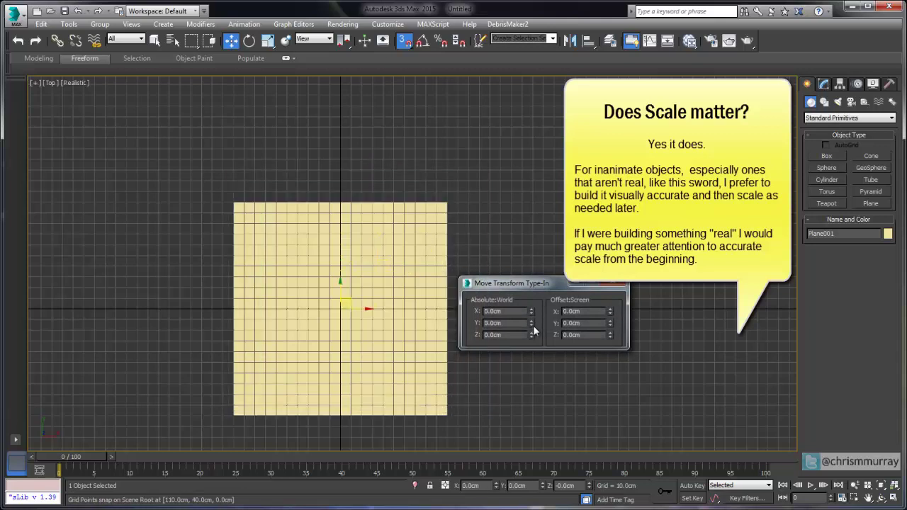
{"action": "left_click", "coordinate": [621, 284]}
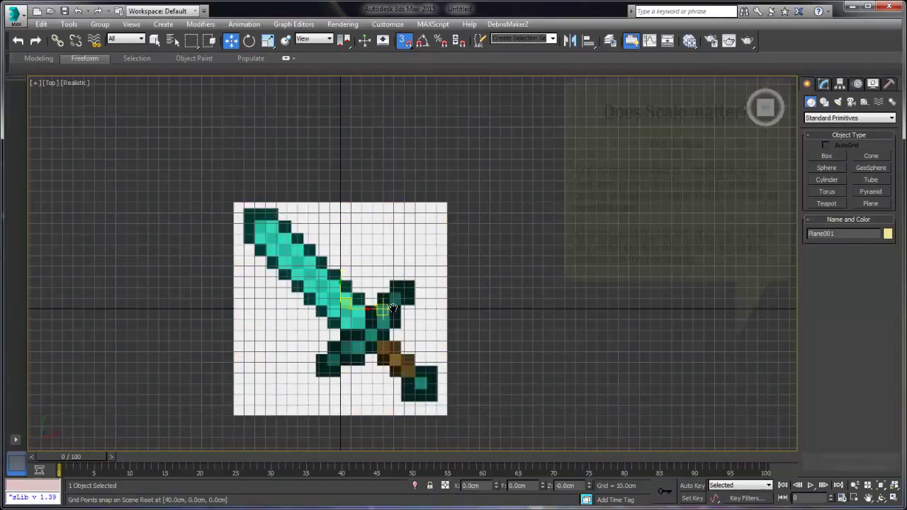
Move the sword image plane toward negative X and positive Y to line the picture up with the grid lines.
{"action": "middle_click_drag", "start_coordinate": [387, 311], "coordinate": [448, 249]}
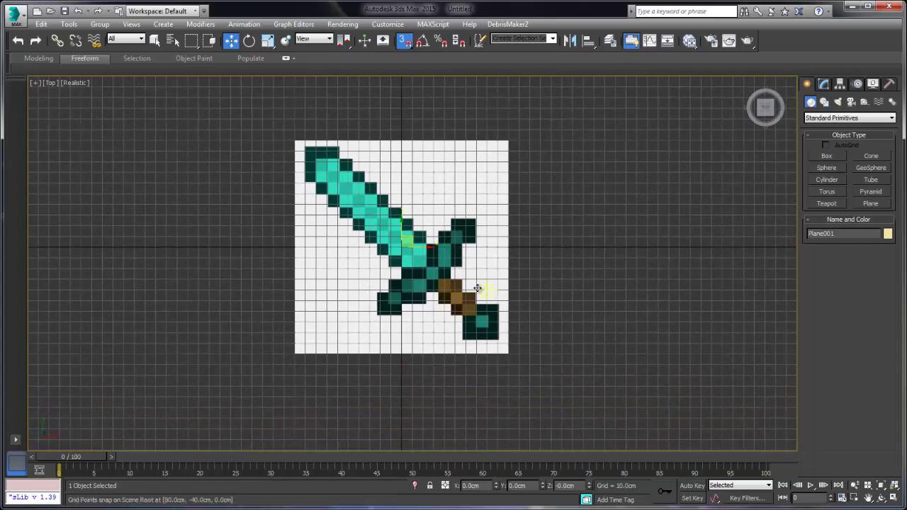
{"action": "middle_click_drag", "start_coordinate": [427, 266], "coordinate": [437, 277]}
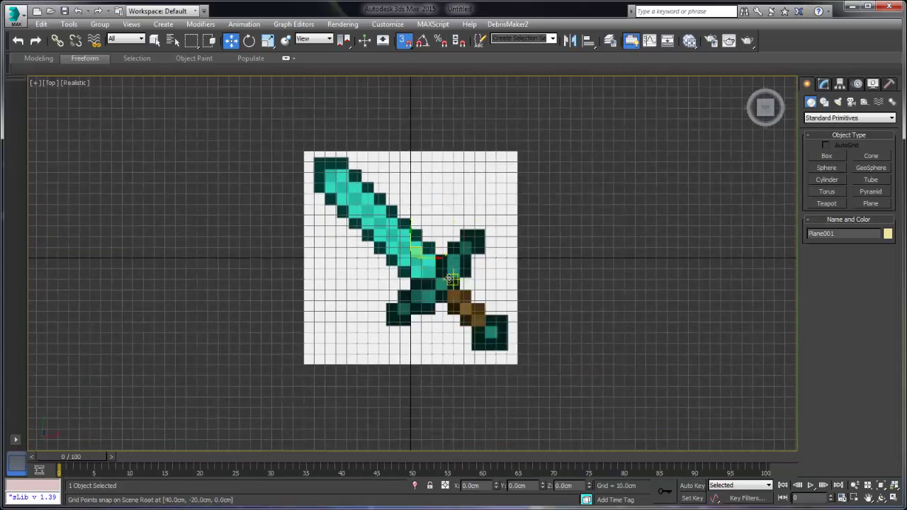
{"action": "left_click_drag", "start_coordinate": [437, 277], "coordinate": [333, 148]}
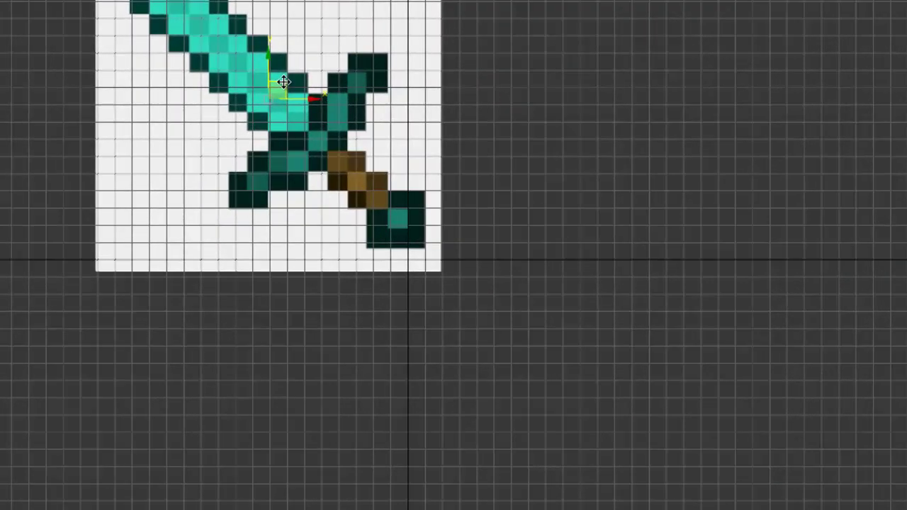
{"action": "left_click_drag", "start_coordinate": [284, 83], "coordinate": [284, 79]}
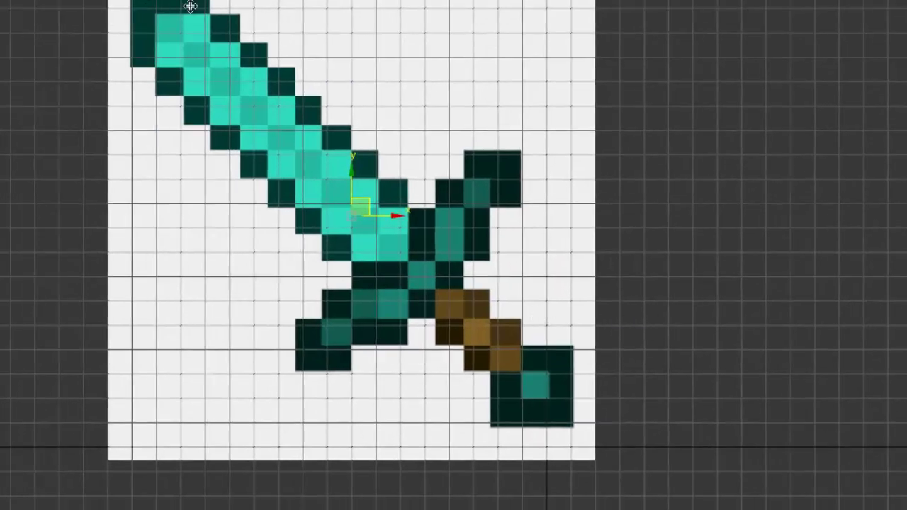
{"action": "middle_click_drag", "start_coordinate": [441, 307], "coordinate": [389, 363]}
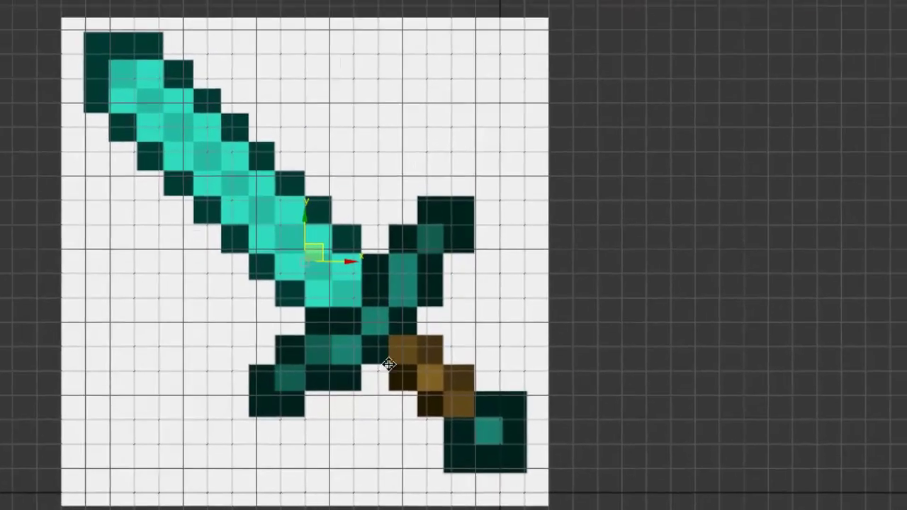
Scale the sword image plane and reposition it to about X -86.7 cm and Y 102.4 cm.
{"action": "right_click", "coordinate": [345, 308]}
{"action": "left_click", "coordinate": [374, 360]}
{"action": "mouse_move", "coordinate": [321, 248]}
{"action": "left_mouse_down"}
{"action": "mouse_move", "coordinate": [321, 236]}
{"action": "mouse_move", "coordinate": [300, 226]}
{"action": "left_mouse_up"}
{"action": "right_click", "coordinate": [319, 239]}
{"action": "left_click", "coordinate": [341, 246]}
{"action": "right_click", "coordinate": [352, 307]}
{"action": "left_click", "coordinate": [377, 357]}
{"action": "right_click", "coordinate": [309, 225]}
{"action": "left_click", "coordinate": [333, 247]}
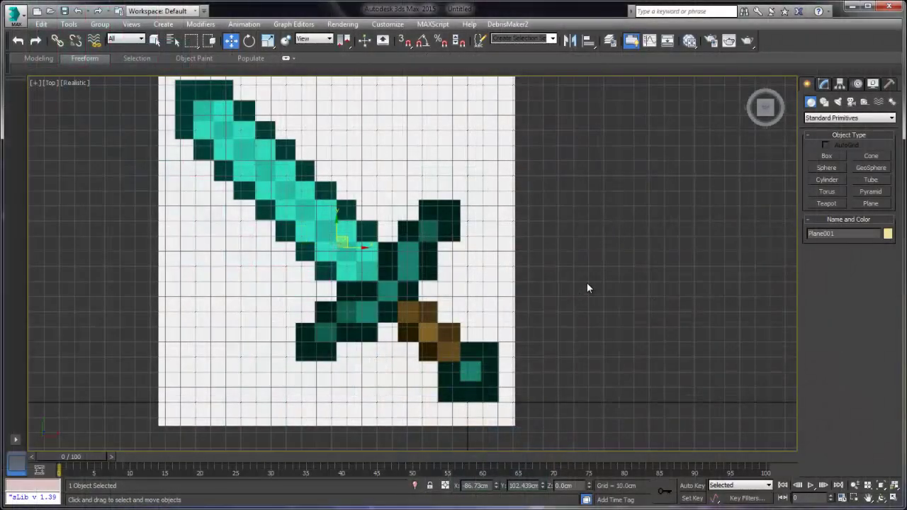
Hide the viewport grid and activate the Line spline tool.
{"action": "key", "text": "g"}
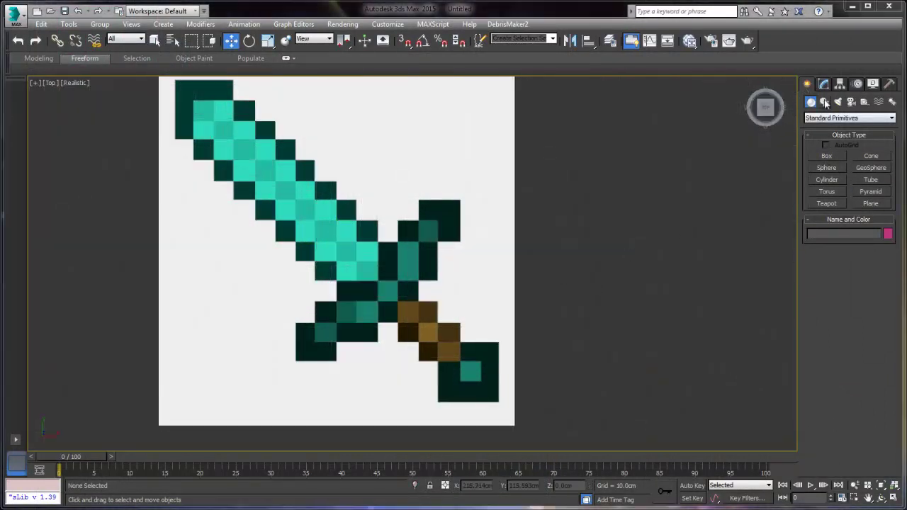
{"action": "left_click", "coordinate": [825, 103]}
{"action": "left_click", "coordinate": [816, 169]}
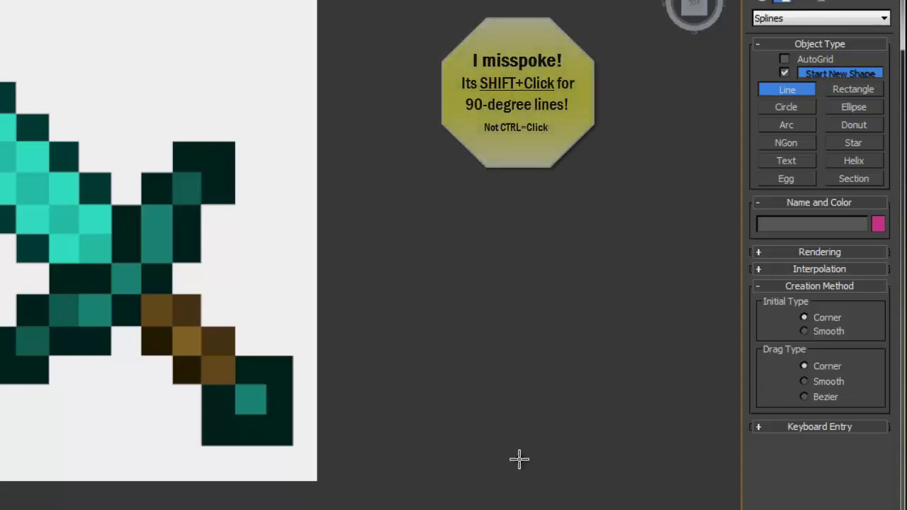
{"action": "left_click", "coordinate": [638, 448]}
{"action": "left_click", "coordinate": [637, 324], "text": "shift"}
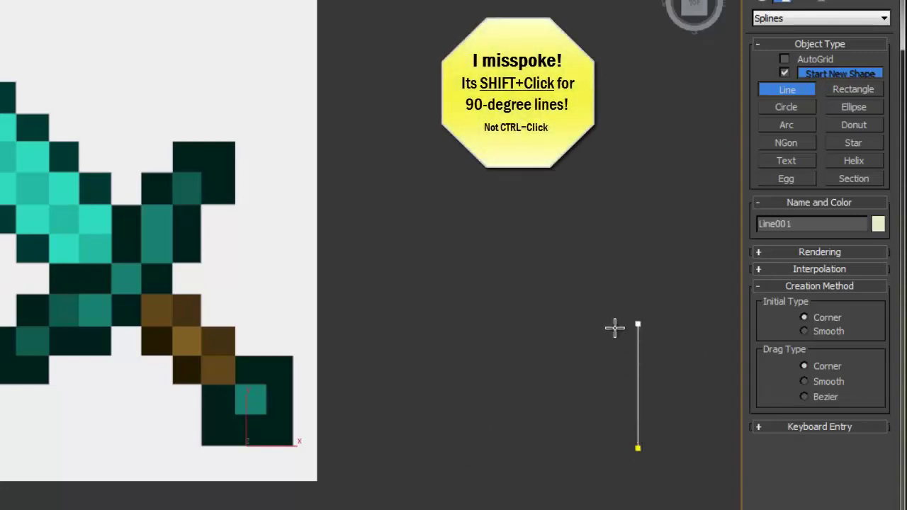
{"action": "left_click", "coordinate": [534, 323], "text": "shift"}
{"action": "left_click", "coordinate": [532, 224], "text": "shift"}
{"action": "right_click", "coordinate": [532, 224]}
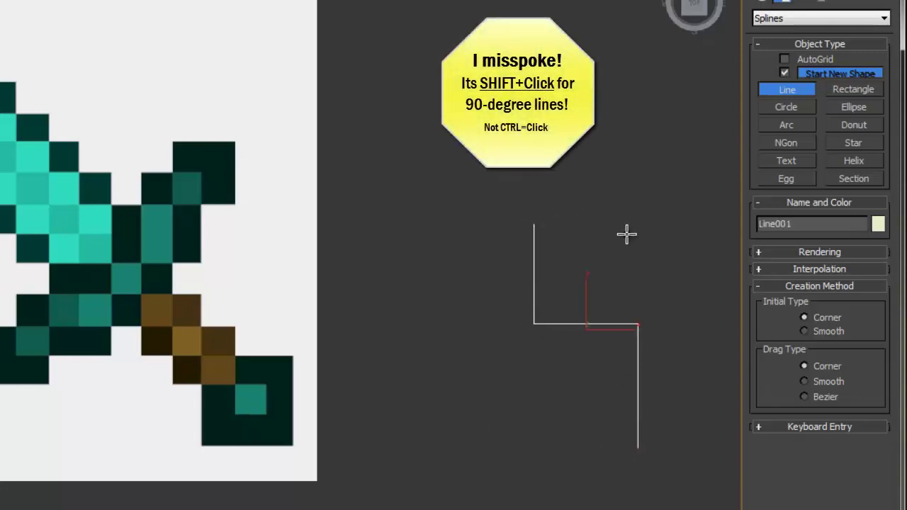
{"action": "key", "text": "Delete"}
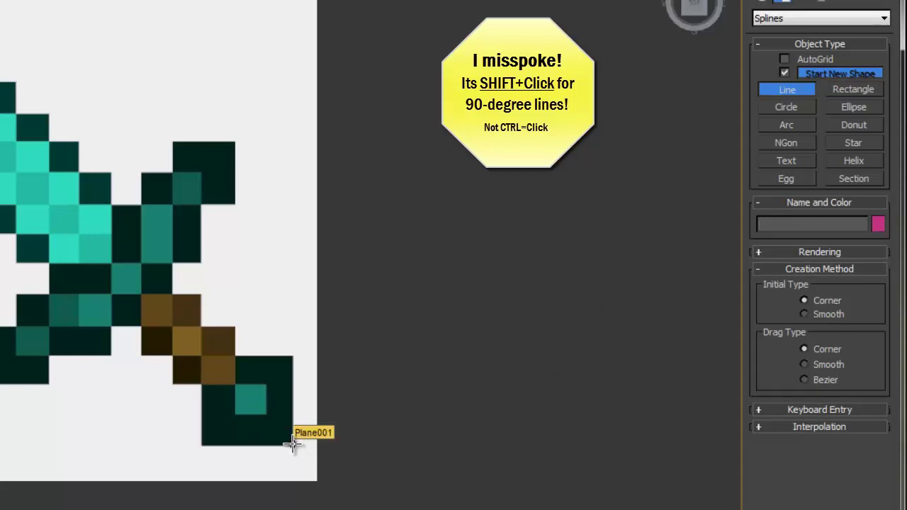
Start the sword outline at the pommel's lower outer corner and trace along the handle's upper edge to the upper guard tip.
{"action": "left_click", "coordinate": [292, 444]}
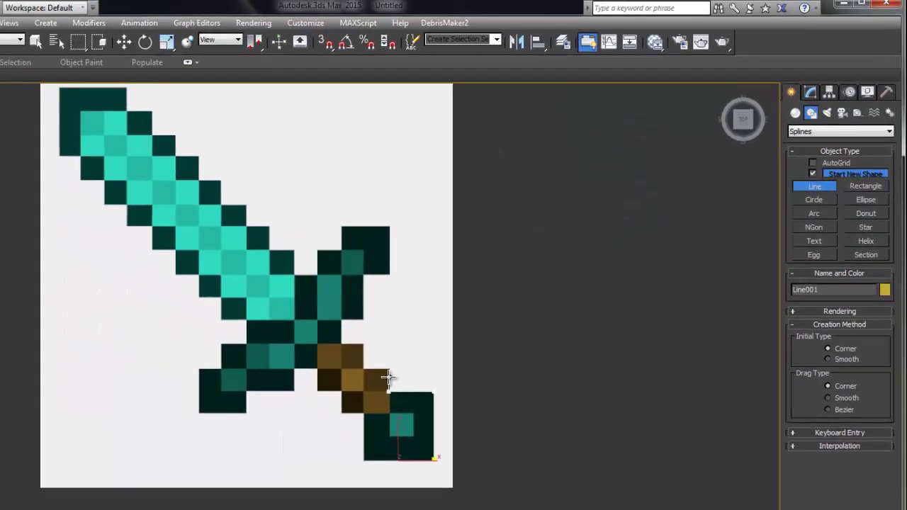
{"action": "left_click", "coordinate": [388, 369]}
{"action": "left_click", "coordinate": [363, 366]}
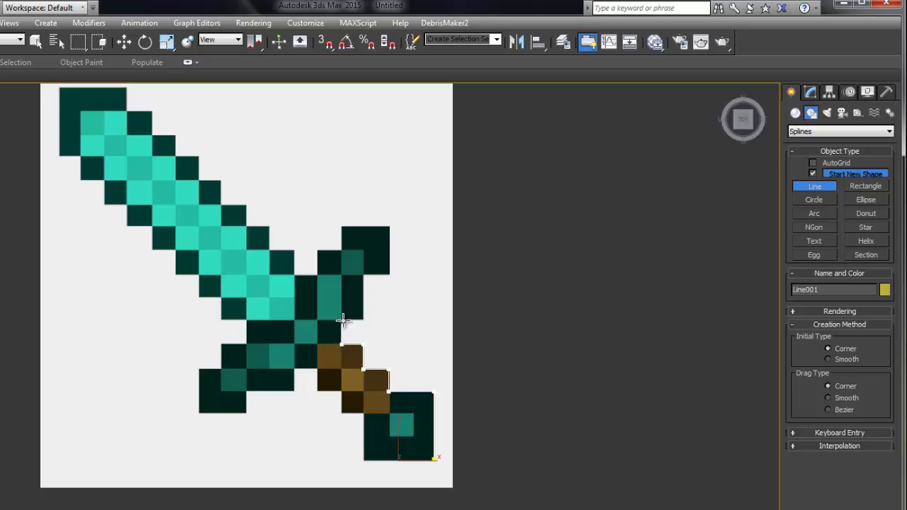
{"action": "left_click", "coordinate": [341, 321]}
{"action": "left_click", "coordinate": [363, 320]}
{"action": "left_click", "coordinate": [363, 274]}
{"action": "left_click", "coordinate": [389, 274]}
{"action": "left_click", "coordinate": [389, 226]}
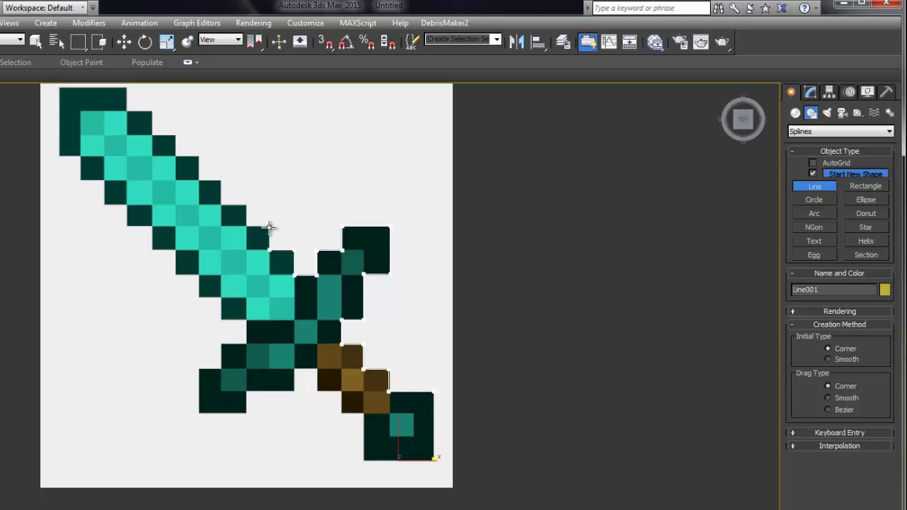
Trace the blade's upper stair-stepped edge with 90-degree line segments and continue around the blade tip.
{"action": "left_click", "coordinate": [246, 227]}
{"action": "left_click", "coordinate": [246, 204]}
{"action": "left_click", "coordinate": [221, 204]}
{"action": "left_click", "coordinate": [221, 180]}
{"action": "left_click", "coordinate": [199, 179]}
{"action": "left_click", "coordinate": [199, 157]}
{"action": "left_click", "coordinate": [175, 157]}
{"action": "left_click", "coordinate": [175, 135]}
{"action": "left_click", "coordinate": [151, 133]}
{"action": "left_click", "coordinate": [152, 112]}
{"action": "left_click", "coordinate": [126, 111]}
{"action": "left_click", "coordinate": [126, 88]}
{"action": "left_click", "coordinate": [60, 89]}
{"action": "left_click", "coordinate": [61, 154]}
{"action": "left_click", "coordinate": [81, 154]}
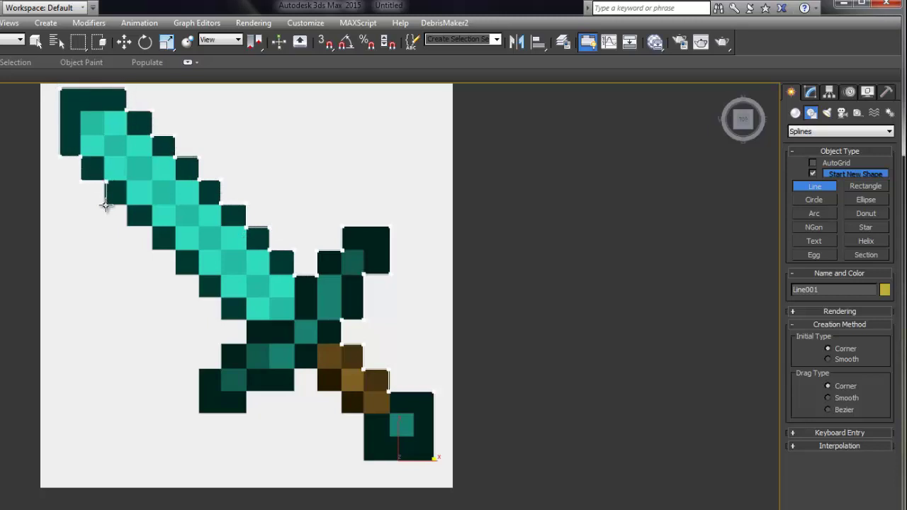
Trace the blade's lower stair-stepped edge, the lower guard and the handle's underside, and close the spline at the pommel.
{"action": "left_click", "coordinate": [128, 206]}
{"action": "left_click", "coordinate": [128, 225]}
{"action": "left_click", "coordinate": [176, 250]}
{"action": "left_click", "coordinate": [175, 275]}
{"action": "left_click", "coordinate": [199, 275]}
{"action": "left_click", "coordinate": [199, 297]}
{"action": "left_click", "coordinate": [222, 297]}
{"action": "left_click", "coordinate": [222, 320]}
{"action": "left_click", "coordinate": [246, 320]}
{"action": "left_click", "coordinate": [246, 344]}
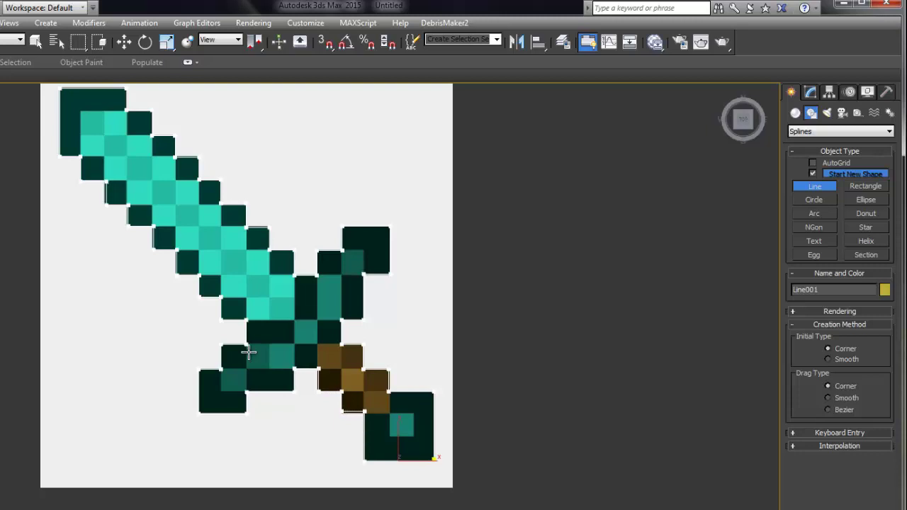
{"action": "left_click", "coordinate": [249, 352]}
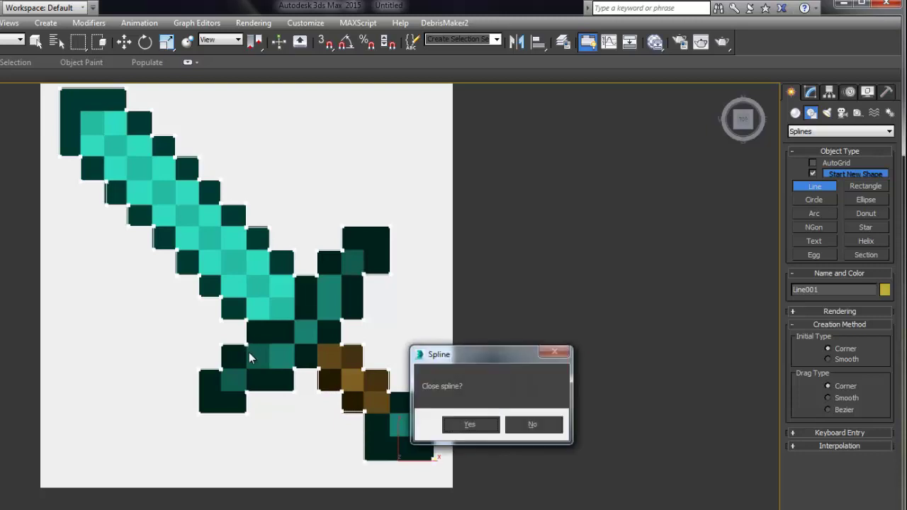
{"action": "key", "text": "Return"}
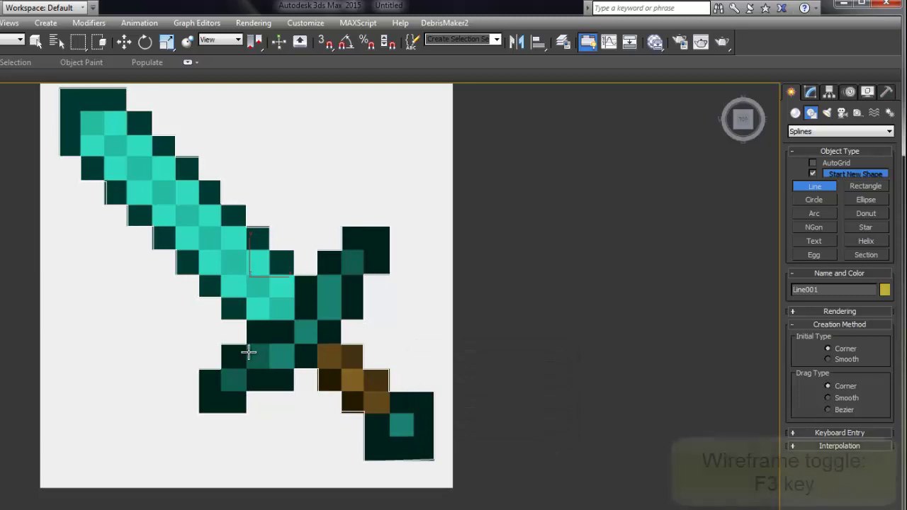
Leave the Line tool, check the sword outline in wireframe, select the spline and return to shaded display.
{"action": "right_click", "coordinate": [249, 352]}
{"action": "key", "text": "F3"}
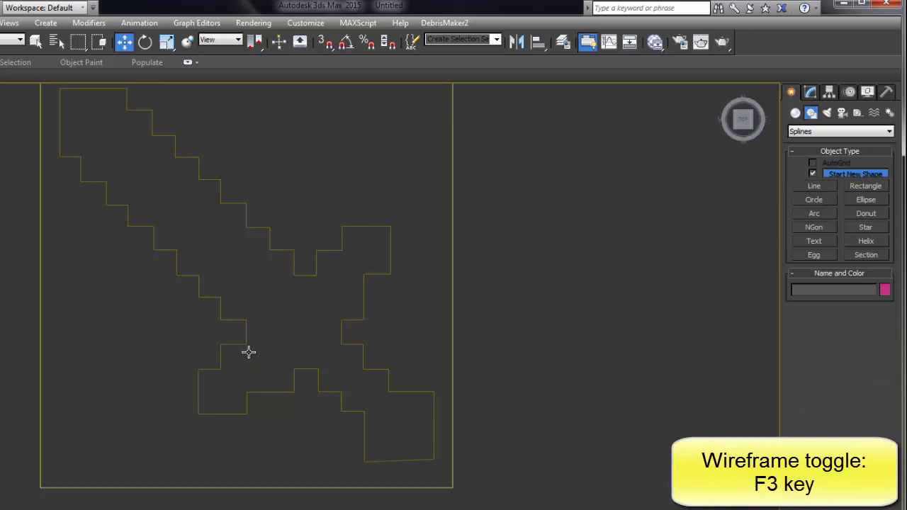
{"action": "left_click", "coordinate": [249, 352]}
{"action": "middle_click_drag", "start_coordinate": [249, 352], "coordinate": [324, 362]}
{"action": "key", "text": "F3"}
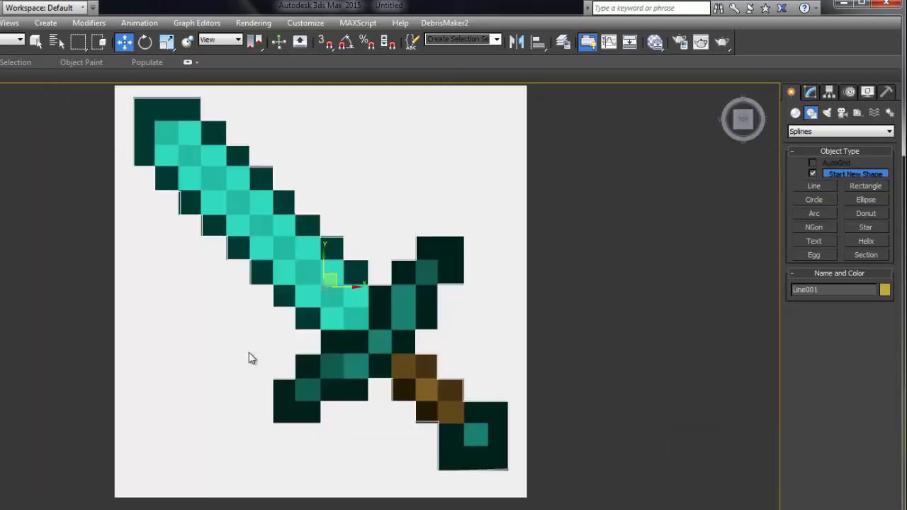
Enter vertex editing on the sword spline and line up the blade tip's corner vertices with the reference image.
{"action": "key", "text": "1"}
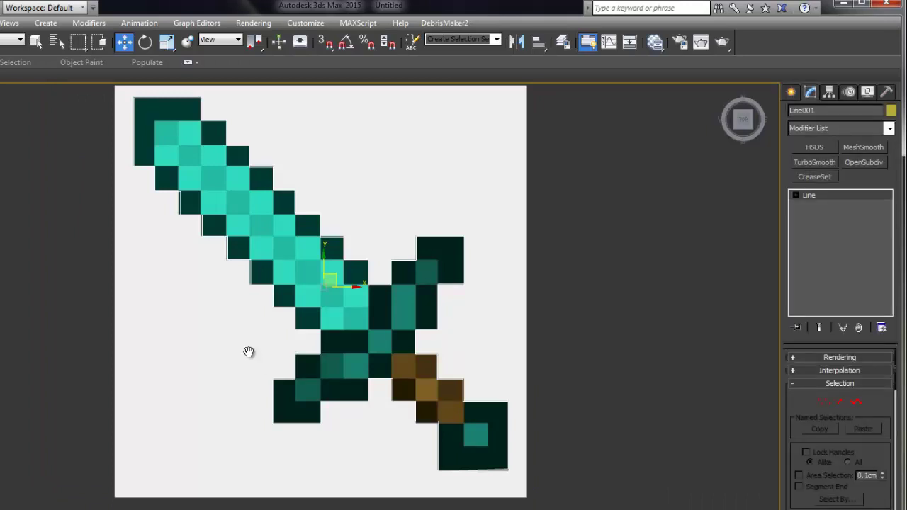
{"action": "key", "text": "1"}
{"action": "middle_click_drag", "start_coordinate": [249, 352], "coordinate": [334, 509]}
{"action": "scroll", "coordinate": [248, 352], "scroll_direction": "up", "scroll_amount": 6}
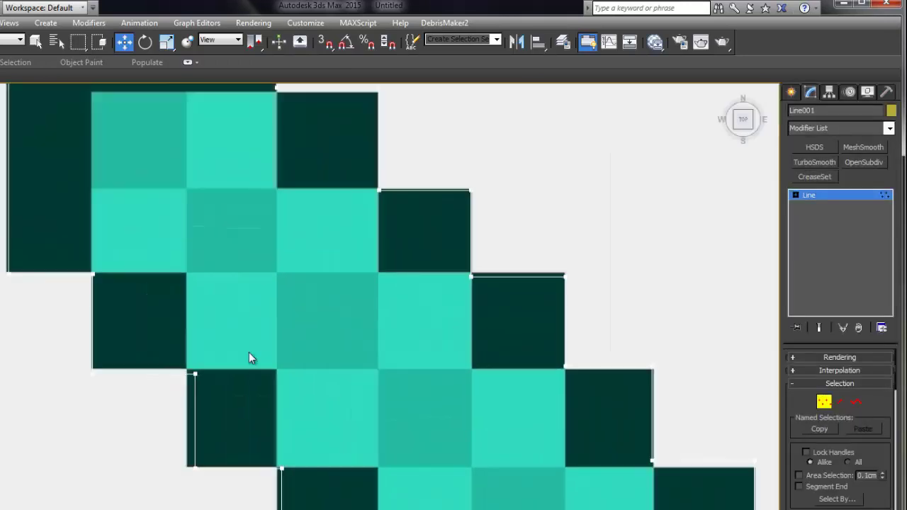
{"action": "middle_click_drag", "start_coordinate": [249, 352], "coordinate": [339, 509]}
{"action": "left_click_drag", "start_coordinate": [65, 274], "coordinate": [464, 223]}
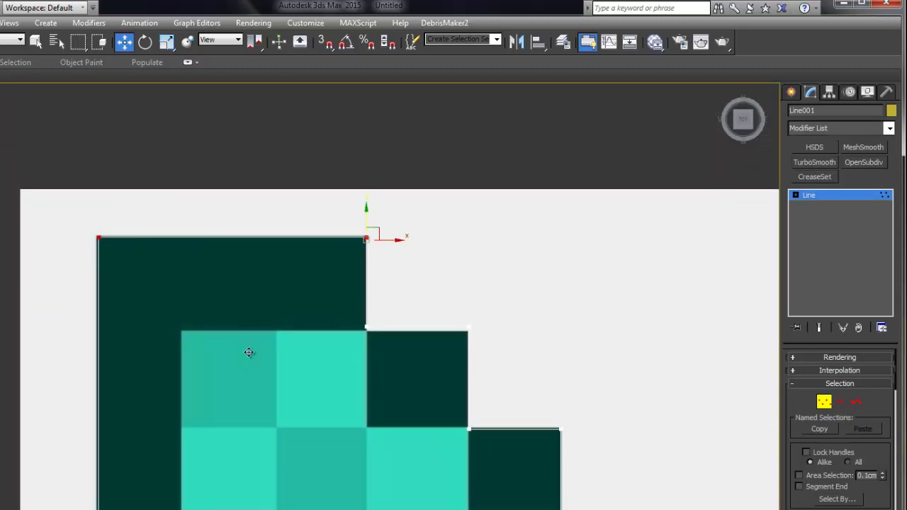
{"action": "mouse_move", "coordinate": [248, 352]}
{"action": "middle_mouse_down"}
{"action": "mouse_move", "coordinate": [262, 337]}
{"action": "mouse_move", "coordinate": [329, 318]}
{"action": "middle_mouse_up"}
{"action": "mouse_move", "coordinate": [165, 184]}
{"action": "left_mouse_down"}
{"action": "mouse_move", "coordinate": [205, 379]}
{"action": "mouse_move", "coordinate": [205, 486]}
{"action": "mouse_move", "coordinate": [204, 478]}
{"action": "left_mouse_up"}
{"action": "left_click", "coordinate": [179, 479]}
Adjust the vertices along the blade's stepped edges to match the pixel edges of the reference image.
{"action": "middle_click_drag", "start_coordinate": [248, 352], "coordinate": [255, 153]}
{"action": "mouse_move", "coordinate": [315, 342]}
{"action": "left_mouse_down"}
{"action": "mouse_move", "coordinate": [338, 397]}
{"action": "mouse_move", "coordinate": [294, 379]}
{"action": "left_mouse_up"}
{"action": "mouse_move", "coordinate": [350, 370]}
{"action": "left_mouse_down"}
{"action": "mouse_move", "coordinate": [399, 488]}
{"action": "mouse_move", "coordinate": [389, 473]}
{"action": "left_mouse_up"}
{"action": "left_click_drag", "start_coordinate": [249, 356], "coordinate": [386, 401]}
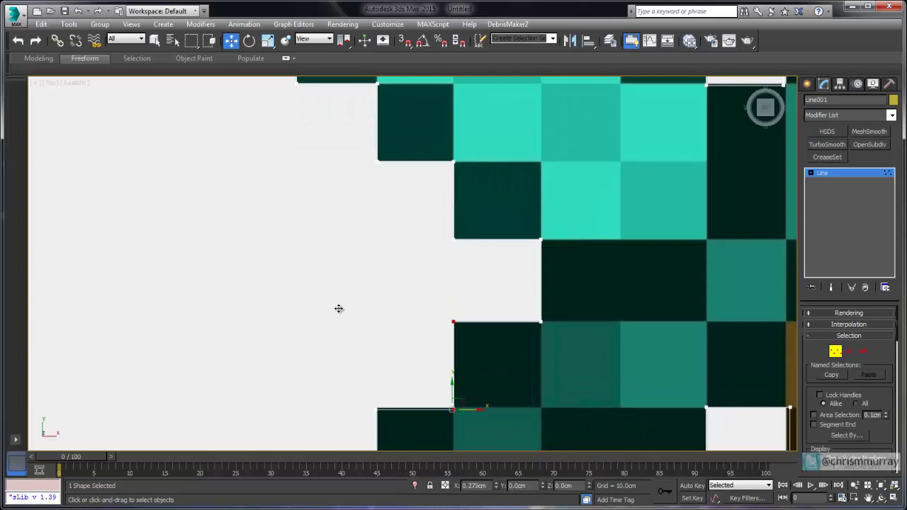
Align the vertex pairs around the lower guard's outer block and underside with the reference pixels.
{"action": "middle_click_drag", "start_coordinate": [472, 410], "coordinate": [509, 291]}
{"action": "left_click_drag", "start_coordinate": [538, 281], "coordinate": [362, 324]}
{"action": "left_click_drag", "start_coordinate": [413, 276], "coordinate": [413, 275]}
{"action": "middle_click_drag", "start_coordinate": [413, 275], "coordinate": [384, 186]}
{"action": "left_click_drag", "start_coordinate": [347, 186], "coordinate": [406, 379]}
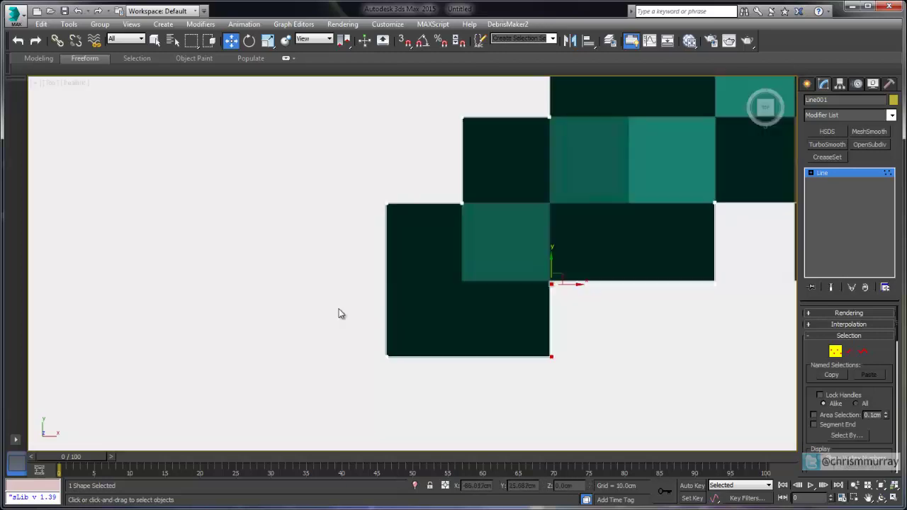
{"action": "left_click_drag", "start_coordinate": [571, 284], "coordinate": [741, 304]}
{"action": "left_click_drag", "start_coordinate": [715, 267], "coordinate": [715, 264]}
{"action": "middle_click_drag", "start_coordinate": [714, 264], "coordinate": [518, 314]}
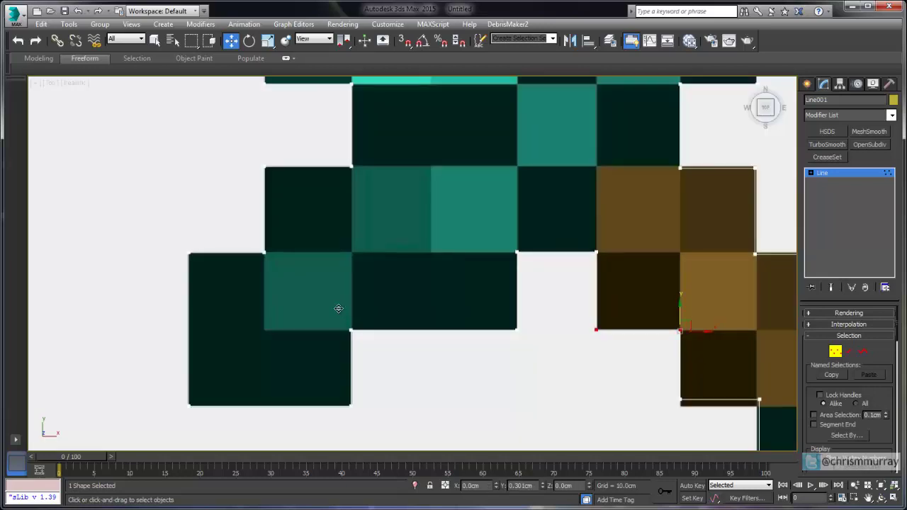
Show the grid for comparison, nudge the lower guard's inner vertical edge slightly toward positive X, and hide the grid again.
{"action": "key", "text": "g"}
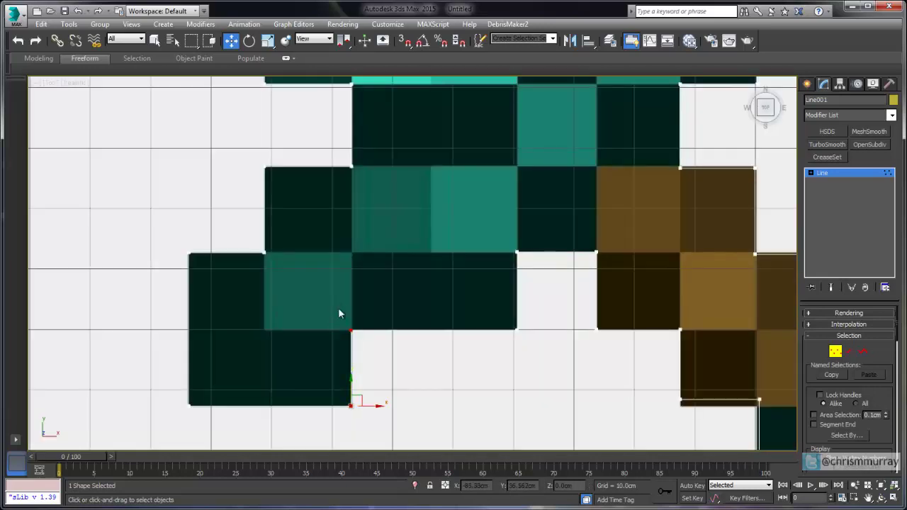
{"action": "left_click_drag", "start_coordinate": [375, 406], "coordinate": [377, 406]}
{"action": "key", "text": "g"}
Move the vertices beneath the handle's last step down to the pixel edge and select the vertices of the pommel's inner vertical edge.
{"action": "middle_click_drag", "start_coordinate": [636, 376], "coordinate": [439, 314]}
{"action": "left_click_drag", "start_coordinate": [440, 314], "coordinate": [592, 361]}
{"action": "left_click_drag", "start_coordinate": [339, 309], "coordinate": [339, 315]}
{"action": "mouse_move", "coordinate": [338, 309]}
{"action": "middle_mouse_down"}
{"action": "mouse_move", "coordinate": [323, 283]}
{"action": "mouse_move", "coordinate": [333, 293]}
{"action": "middle_mouse_up"}
{"action": "scroll", "coordinate": [339, 309], "scroll_direction": "down", "scroll_amount": 3}
{"action": "mouse_move", "coordinate": [569, 241]}
{"action": "left_mouse_down"}
{"action": "mouse_move", "coordinate": [518, 407]}
{"action": "mouse_move", "coordinate": [554, 391]}
{"action": "left_mouse_up"}
{"action": "middle_click_drag", "start_coordinate": [339, 309], "coordinate": [199, 258]}
{"action": "scroll", "coordinate": [339, 309], "scroll_direction": "up", "scroll_amount": 2}
Move the pommel's two bottom corner vertices vertically onto the lower edge of the image's dark square.
{"action": "left_click", "coordinate": [607, 327]}
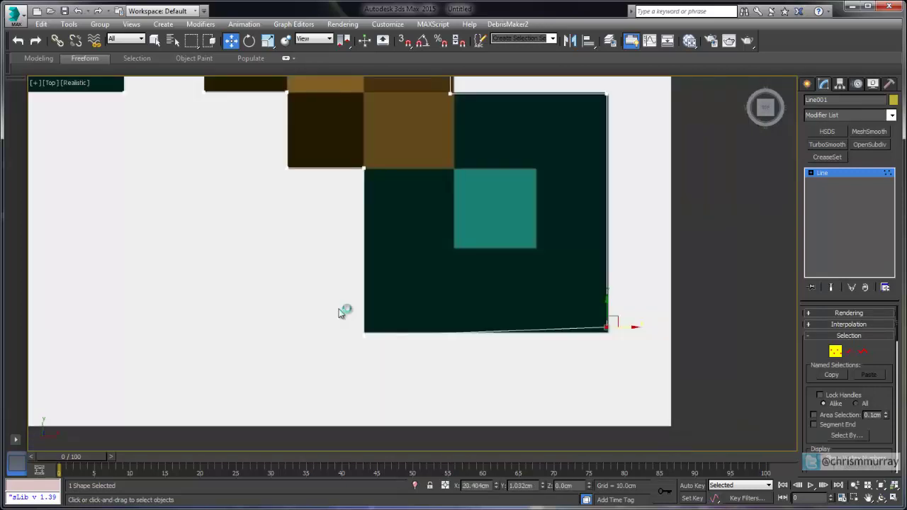
{"action": "left_click_drag", "start_coordinate": [607, 309], "coordinate": [607, 314]}
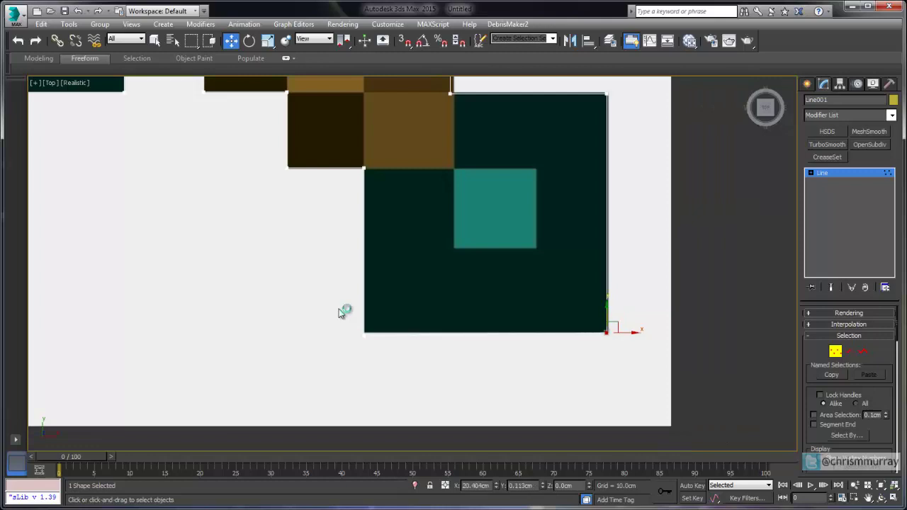
{"action": "left_click", "coordinate": [364, 336]}
{"action": "left_click_drag", "start_coordinate": [364, 310], "coordinate": [365, 308]}
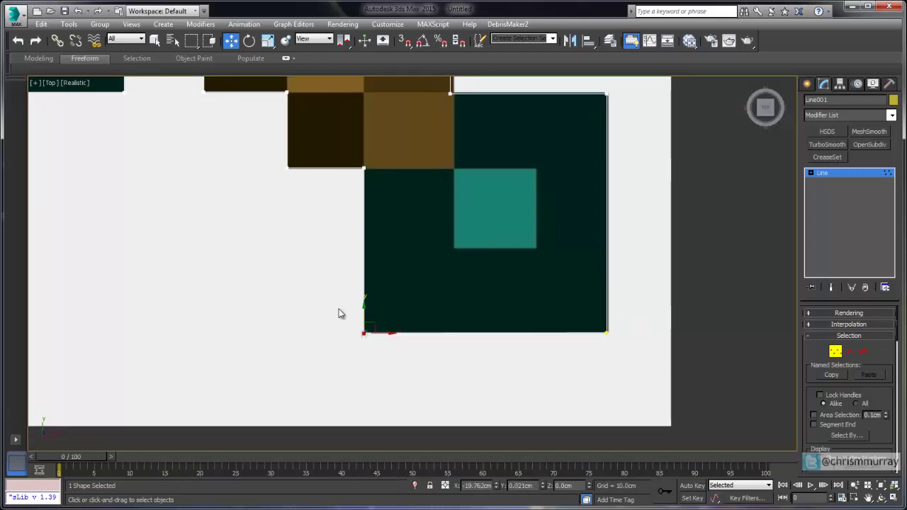
{"action": "key", "text": "g"}
{"action": "key", "text": "g"}
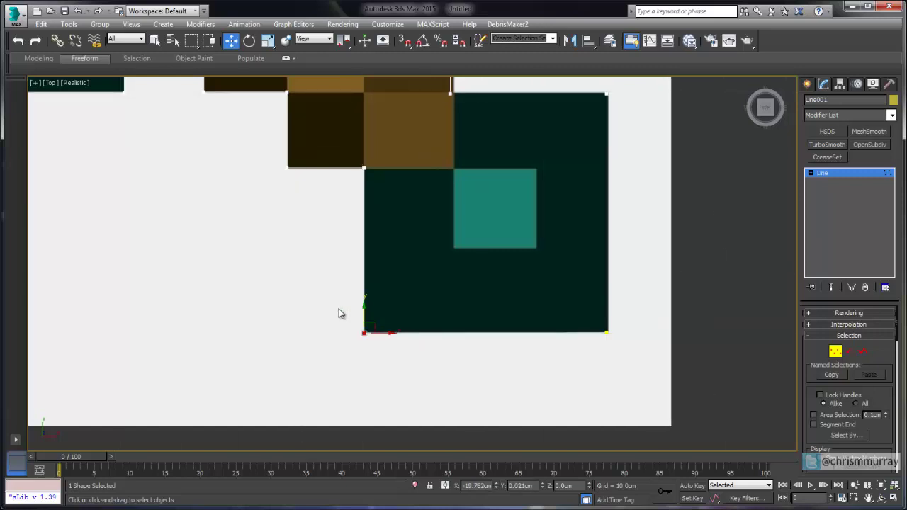
Level the pommel's bottom edge in wireframe by raising its inner corner vertex slightly, and restore shaded display.
{"action": "key", "text": "F3"}
{"action": "left_click", "coordinate": [338, 314]}
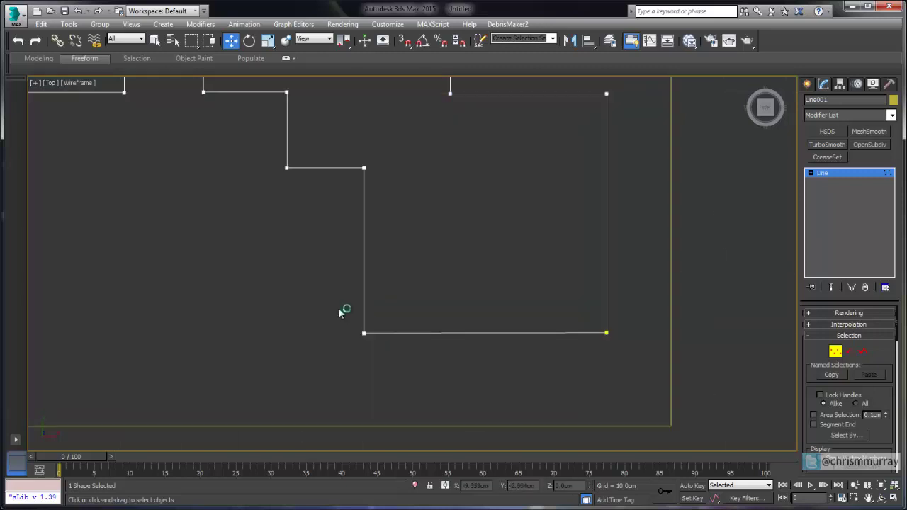
{"action": "scroll", "coordinate": [340, 313], "scroll_direction": "up", "scroll_amount": 6}
{"action": "scroll", "coordinate": [340, 313], "scroll_direction": "down", "scroll_amount": 2}
{"action": "middle_click_drag", "start_coordinate": [340, 312], "coordinate": [401, 313]}
{"action": "left_click_drag", "start_coordinate": [199, 326], "coordinate": [186, 330]}
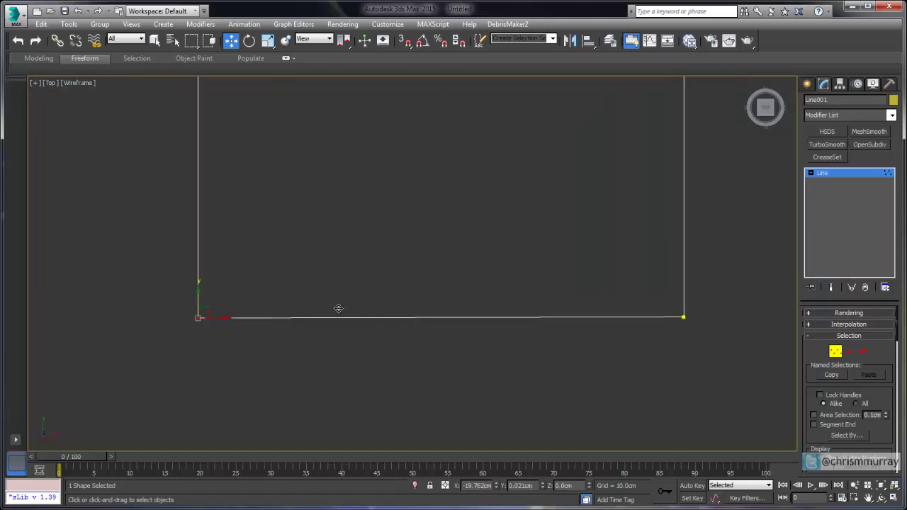
{"action": "left_click_drag", "start_coordinate": [198, 296], "coordinate": [198, 294]}
{"action": "key", "text": "F3"}
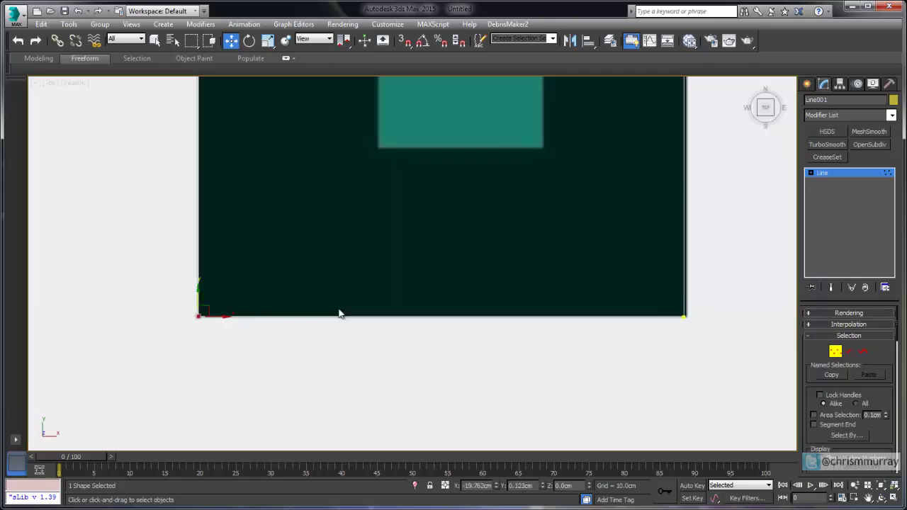
Align the vertices of the pommel's outer and top edges and the adjoining handle step with the reference image.
{"action": "mouse_move", "coordinate": [339, 312]}
{"action": "middle_mouse_down"}
{"action": "mouse_move", "coordinate": [286, 404]}
{"action": "mouse_move", "coordinate": [324, 423]}
{"action": "mouse_move", "coordinate": [339, 308]}
{"action": "middle_mouse_up"}
{"action": "scroll", "coordinate": [285, 404], "scroll_direction": "down", "scroll_amount": 1}
{"action": "scroll", "coordinate": [286, 403], "scroll_direction": "down", "scroll_amount": 1}
{"action": "left_click_drag", "start_coordinate": [513, 174], "coordinate": [515, 425]}
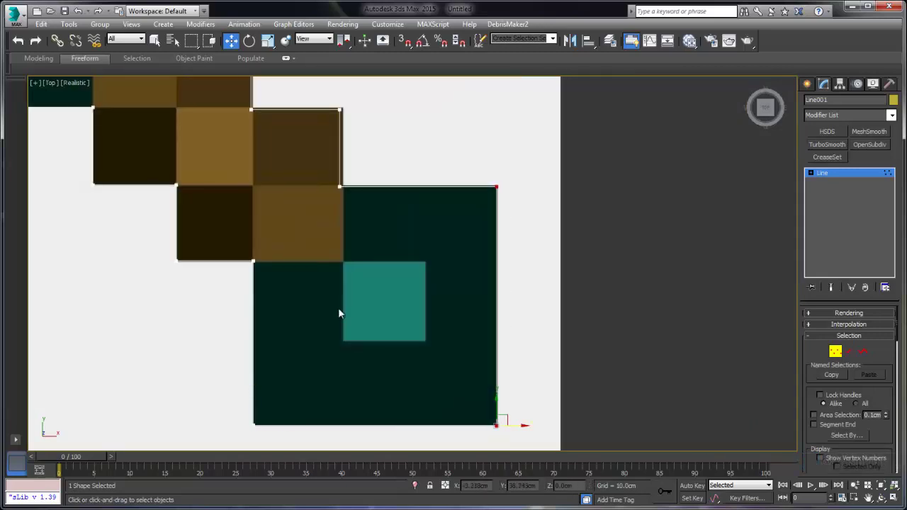
{"action": "left_click_drag", "start_coordinate": [529, 167], "coordinate": [314, 208]}
{"action": "left_click_drag", "start_coordinate": [368, 87], "coordinate": [362, 186]}
{"action": "left_click_drag", "start_coordinate": [338, 309], "coordinate": [339, 309]}
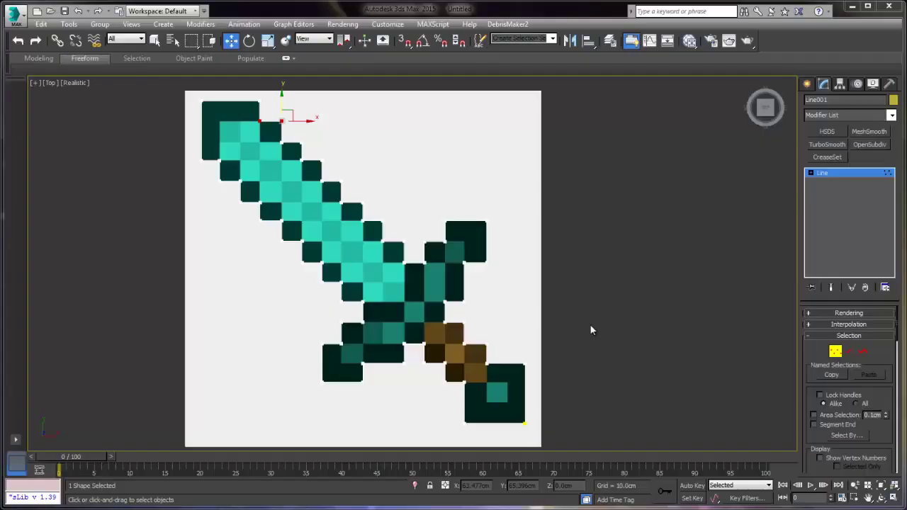
Show the outline in a wireframe perspective view, leave vertex editing and orbit around the sword spline.
{"action": "middle_click_drag", "start_coordinate": [517, 304], "coordinate": [502, 288]}
{"action": "key", "text": "F3"}
{"action": "key", "text": "p"}
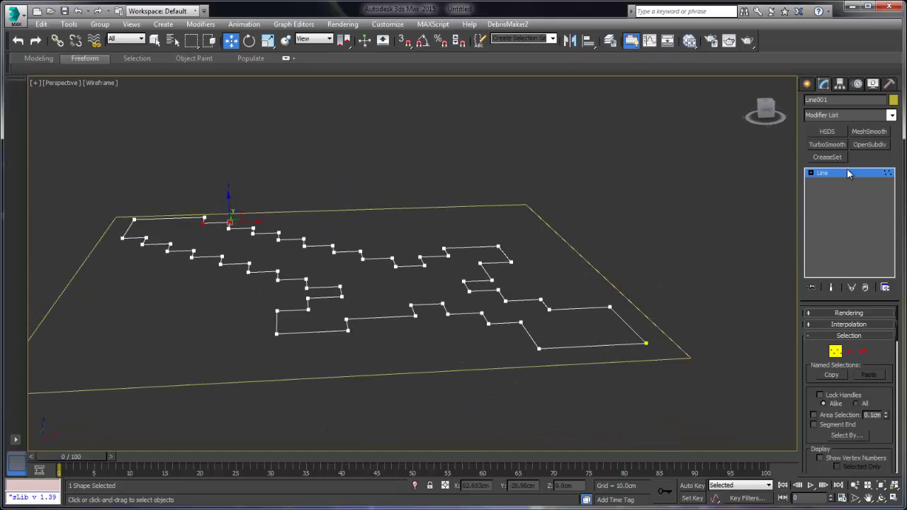
{"action": "left_click", "coordinate": [845, 173]}
{"action": "left_click", "coordinate": [891, 115]}
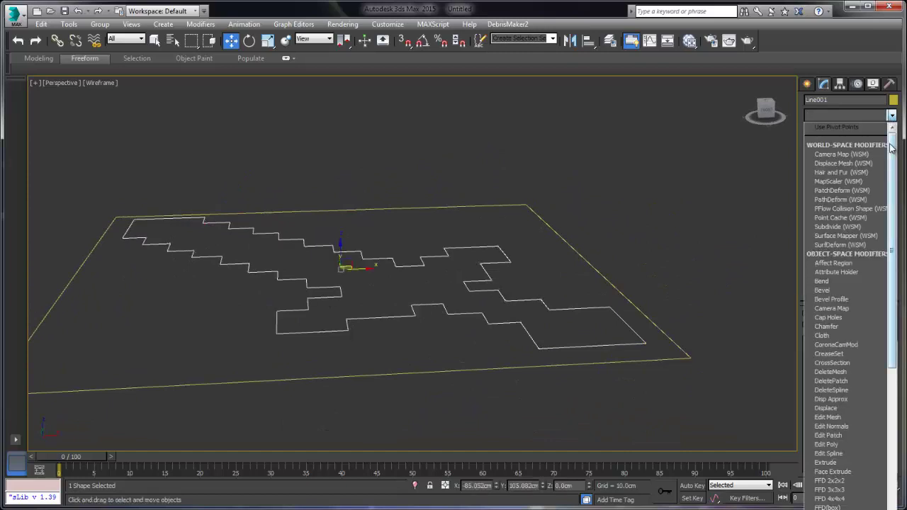
{"action": "left_click", "coordinate": [893, 117]}
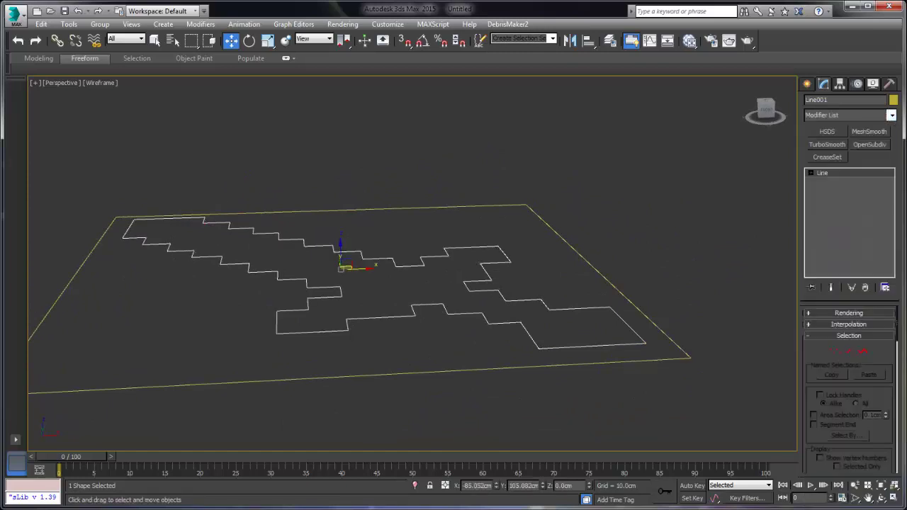
{"action": "middle_click_drag", "start_coordinate": [491, 257], "coordinate": [603, 223], "text": "alt"}
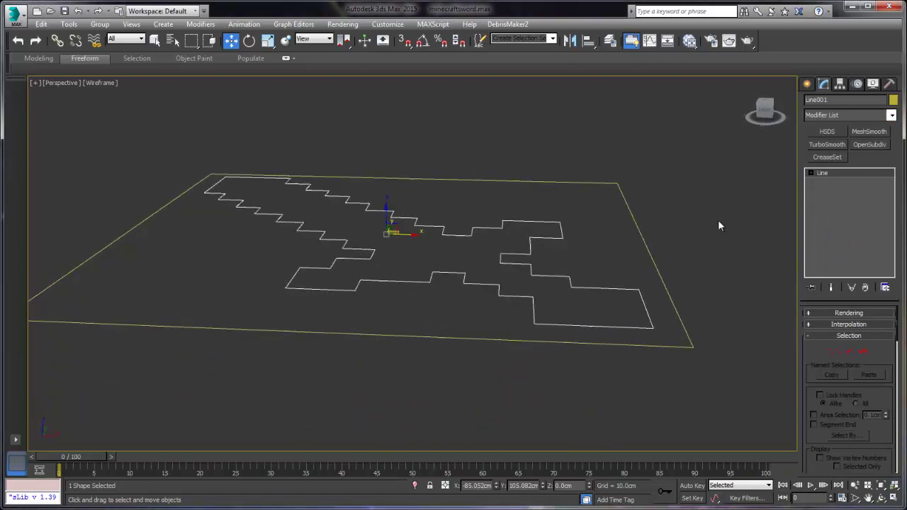
Apply an Extrude modifier to the sword outline with an amount of 22 cm and show the result shaded.
{"action": "left_click", "coordinate": [891, 115]}
{"action": "left_click_drag", "start_coordinate": [891, 132], "coordinate": [890, 204]}
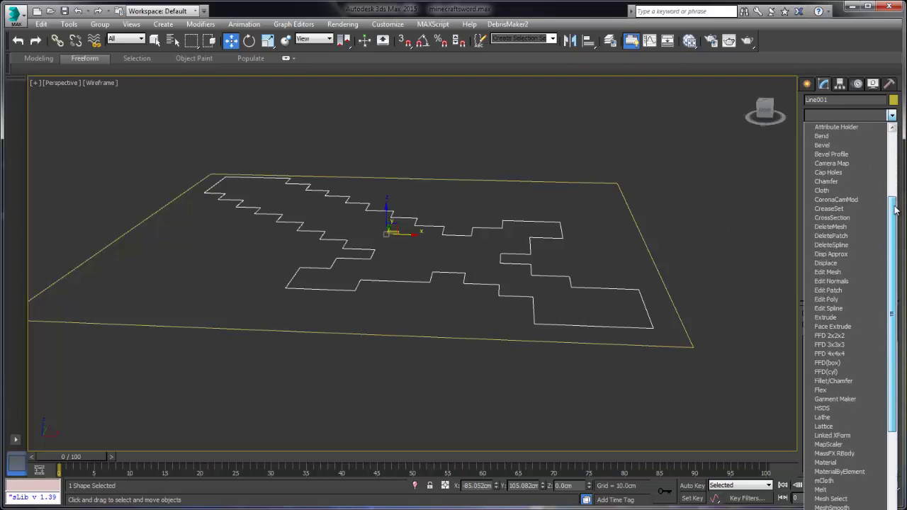
{"action": "left_click", "coordinate": [850, 319]}
{"action": "left_click_drag", "start_coordinate": [882, 329], "coordinate": [886, 303]}
{"action": "key", "text": "F3"}
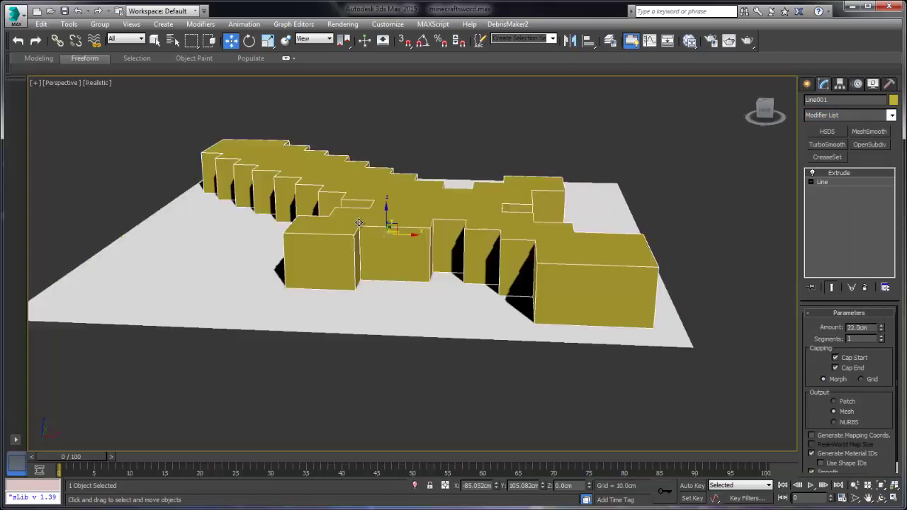
{"action": "mouse_move", "coordinate": [314, 215]}
{"action": "middle_mouse_down", "text": "alt"}
{"action": "mouse_move", "coordinate": [317, 231]}
{"action": "mouse_move", "coordinate": [379, 244]}
{"action": "mouse_move", "coordinate": [474, 227]}
{"action": "mouse_move", "coordinate": [233, 221]}
{"action": "mouse_move", "coordinate": [320, 226]}
{"action": "middle_mouse_up", "text": "alt"}
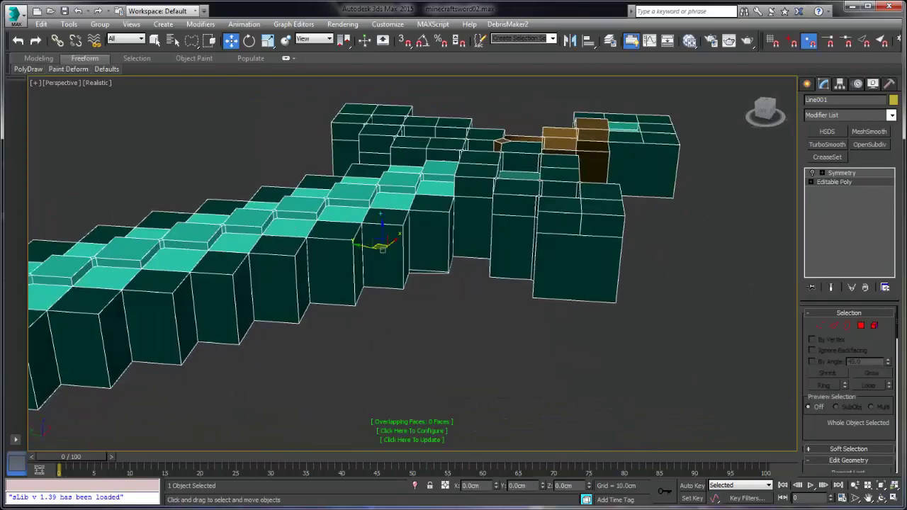
Examine the detailed sword model with its Symmetry modifier from several angles, including the blade, guard, handle and pommel.
{"action": "middle_click_drag", "start_coordinate": [397, 255], "coordinate": [275, 254], "text": "alt"}
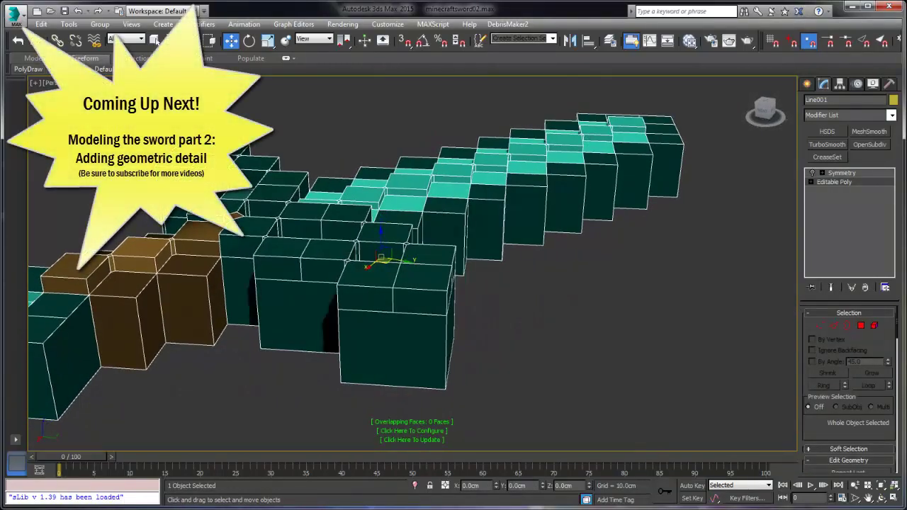
{"action": "left_click", "coordinate": [842, 173]}
{"action": "middle_click_drag", "start_coordinate": [425, 270], "coordinate": [589, 305], "text": "alt"}
{"action": "middle_click_drag", "start_coordinate": [403, 236], "coordinate": [280, 237], "text": "alt"}
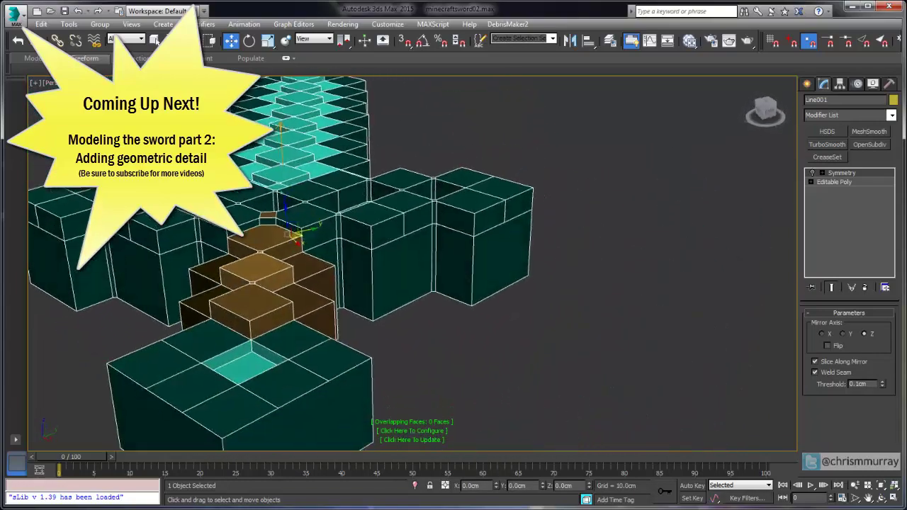
{"action": "middle_click_drag", "start_coordinate": [319, 283], "coordinate": [379, 276], "text": "alt"}
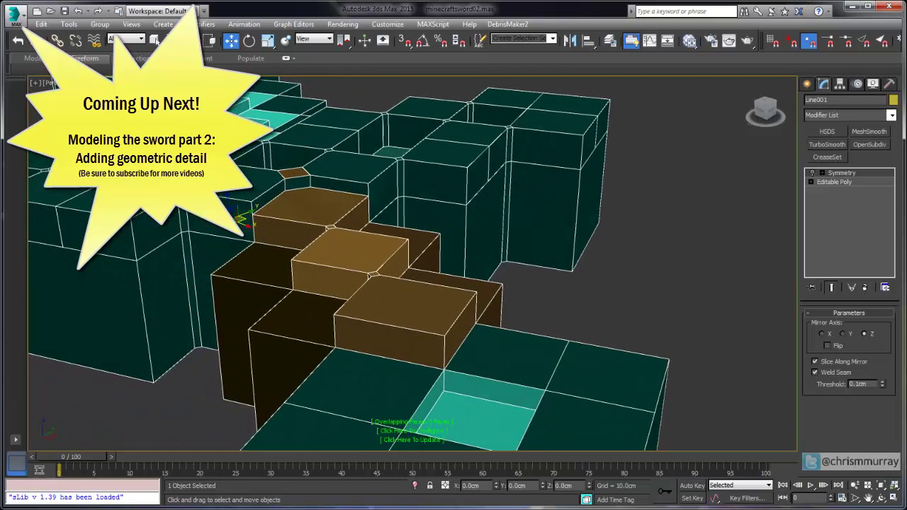
{"action": "scroll", "coordinate": [411, 262], "scroll_direction": "down", "scroll_amount": 3}
{"action": "middle_click_drag", "start_coordinate": [425, 255], "coordinate": [453, 240], "text": "alt"}
{"action": "scroll", "coordinate": [411, 230], "scroll_direction": "up", "scroll_amount": 2}
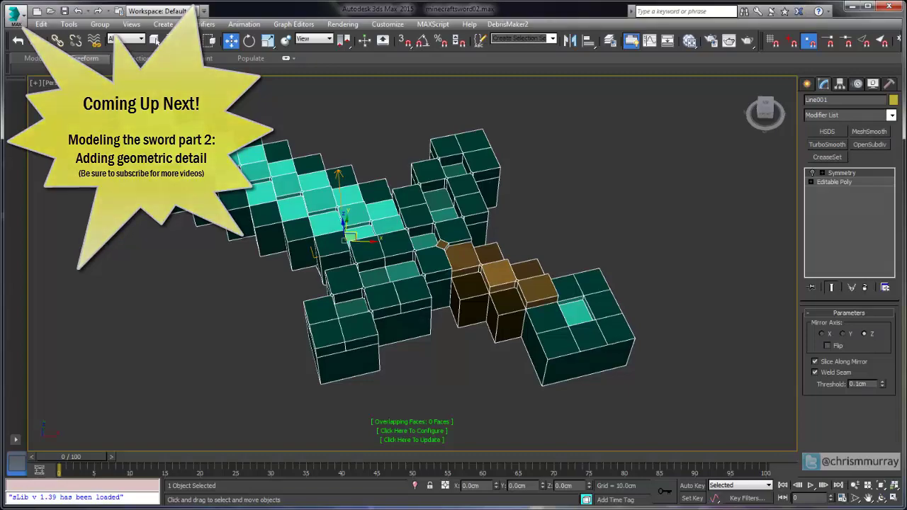